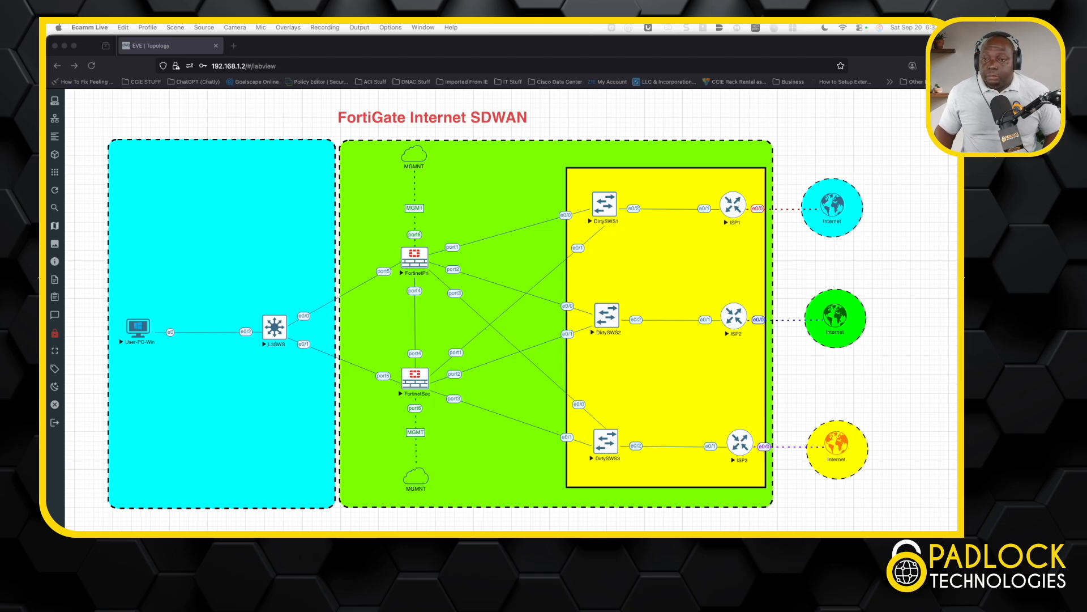
pyautogui.click(57, 191)
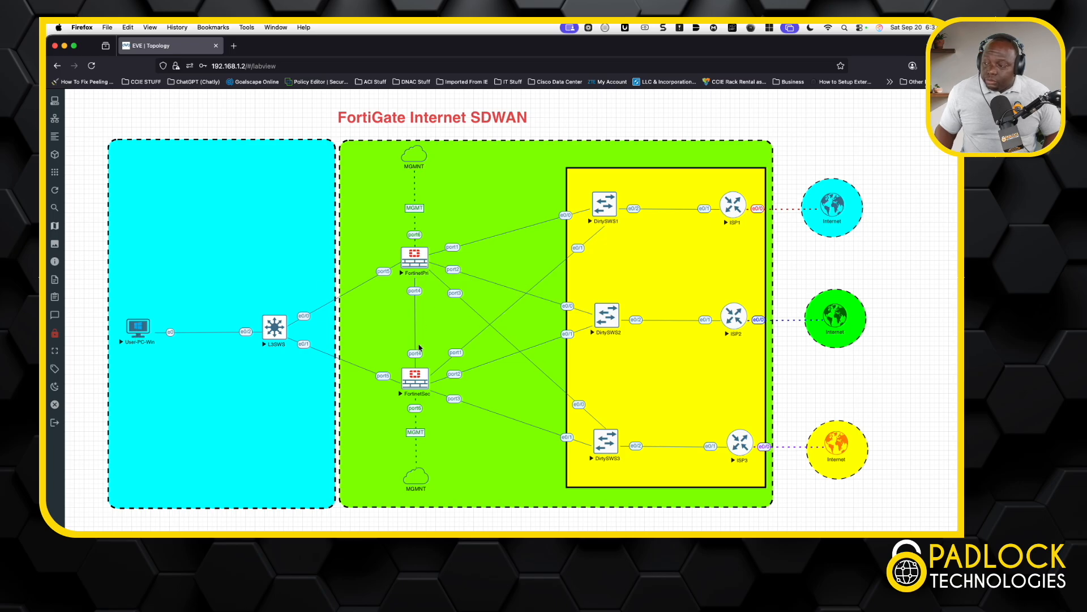
pyautogui.click(233, 45)
pyautogui.click(290, 66)
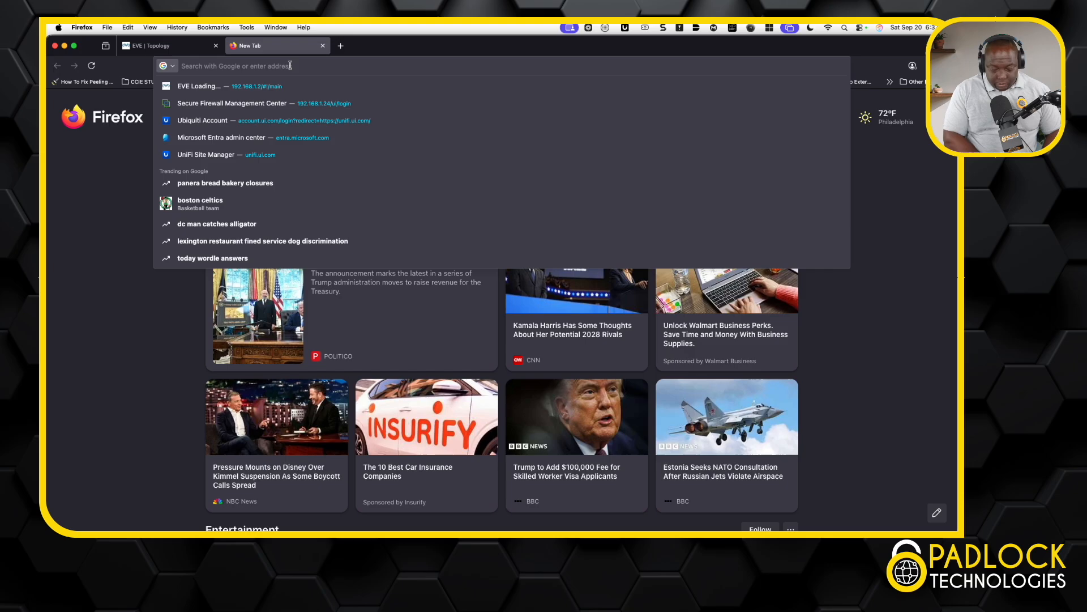
pyautogui.write('https://')
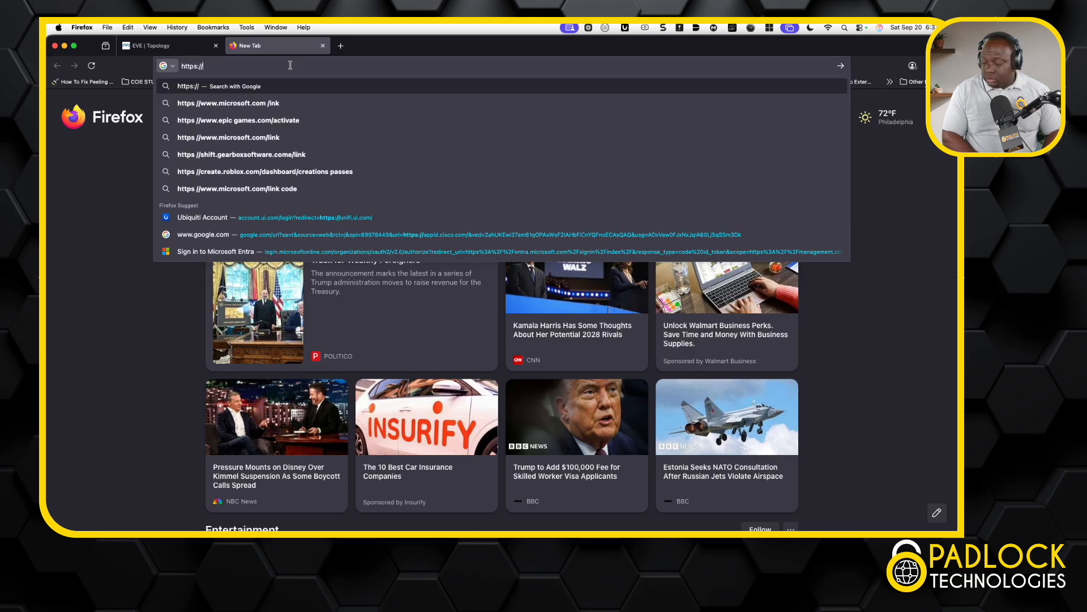
pyautogui.write('192.168.1.22')
pyautogui.press('Return')
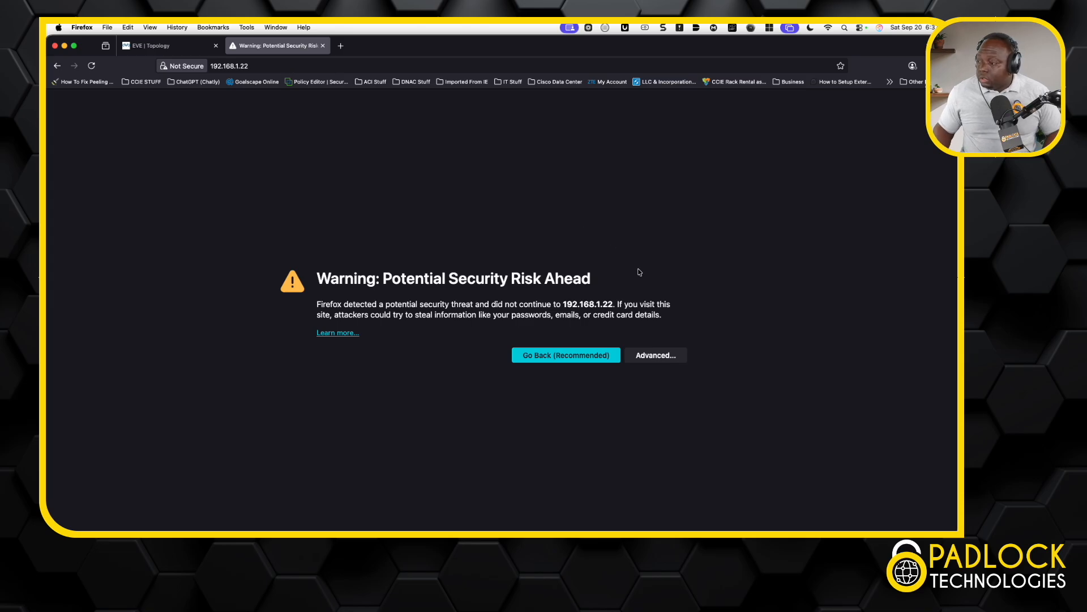
# Accept the self-signed certificate risk and log in with the admin username and password.
pyautogui.click(652, 354)
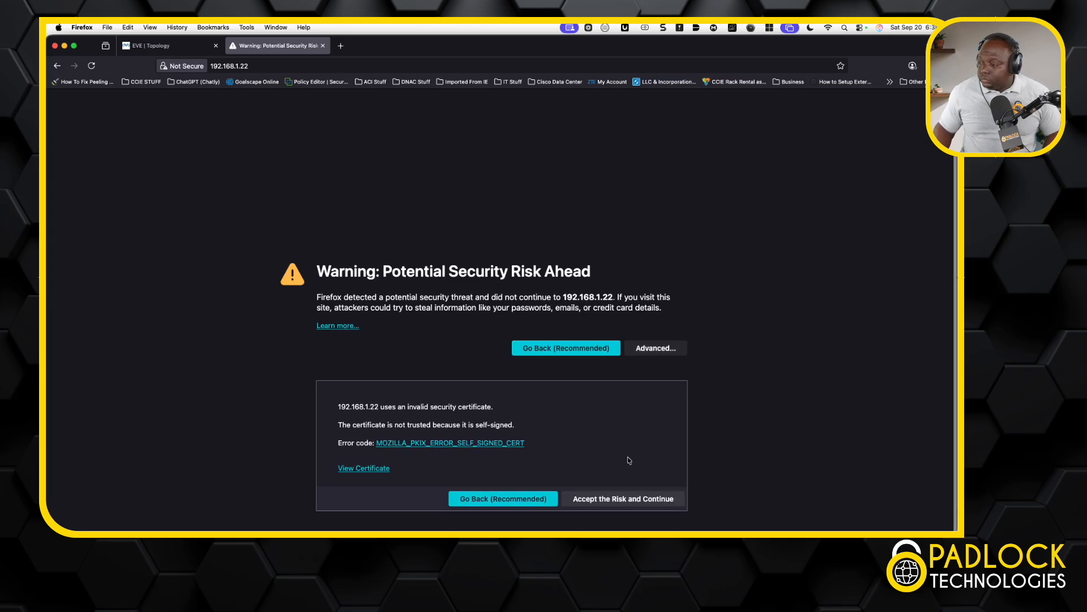
pyautogui.click(625, 497)
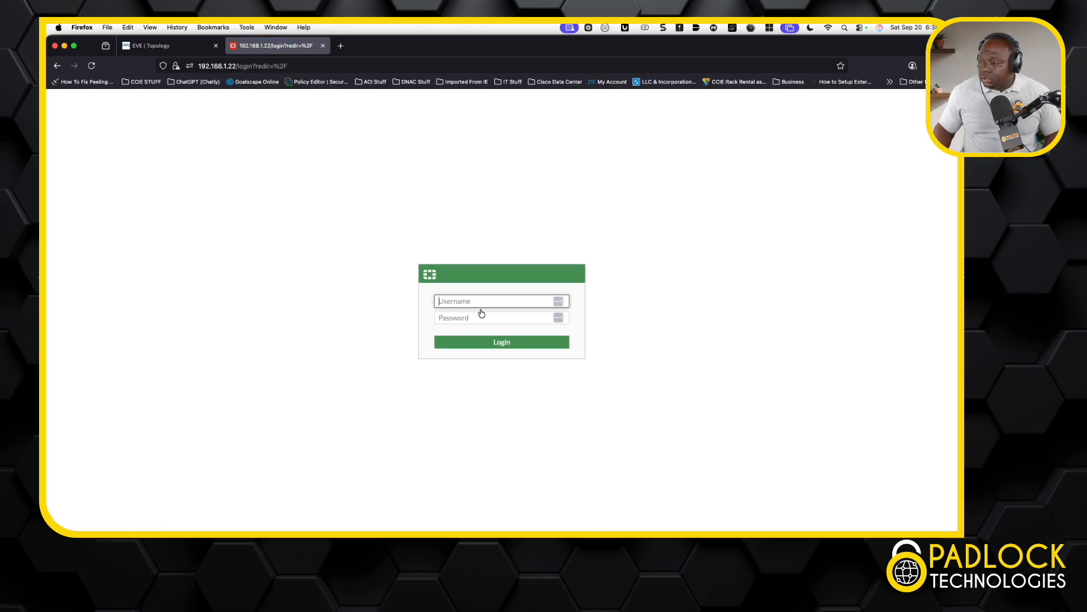
pyautogui.write('admin')
pyautogui.press('Tab')
pyautogui.write('••••••••')
pyautogui.press('Return')
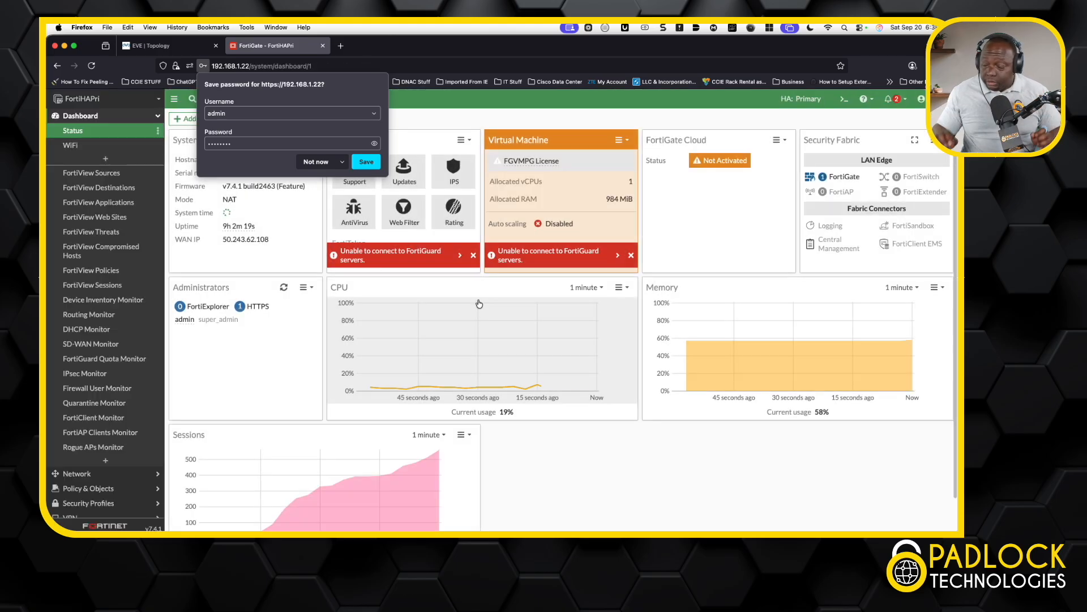
# Decline saving the password and open Network > Interfaces to see LAN, management and WAN1–WAN3 ports.
pyautogui.click(348, 162)
pyautogui.scroll(-3, 101, 323)
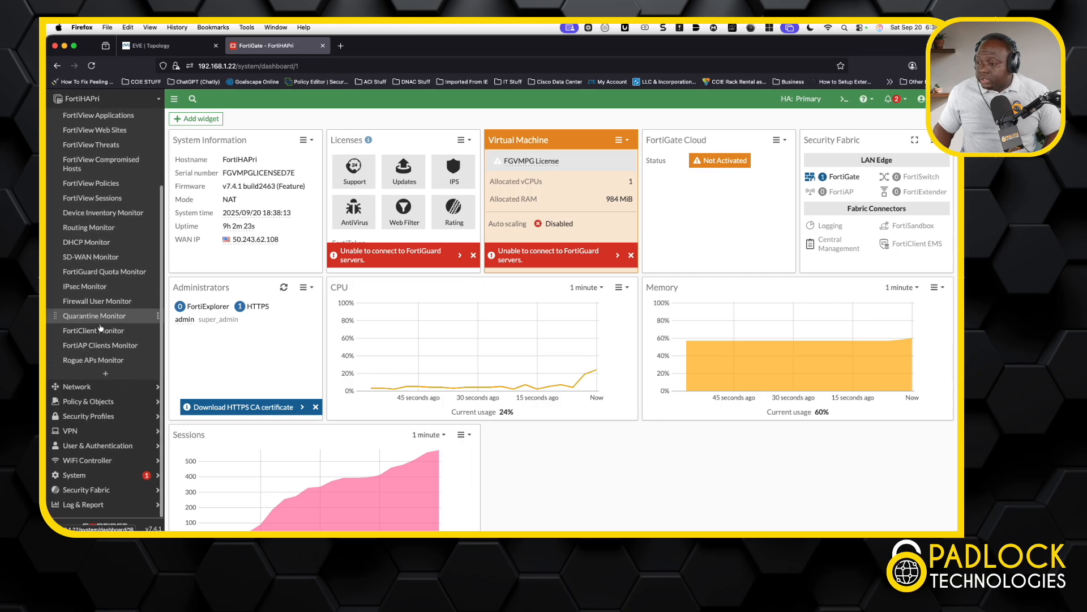
pyautogui.click(76, 383)
pyautogui.click(84, 147)
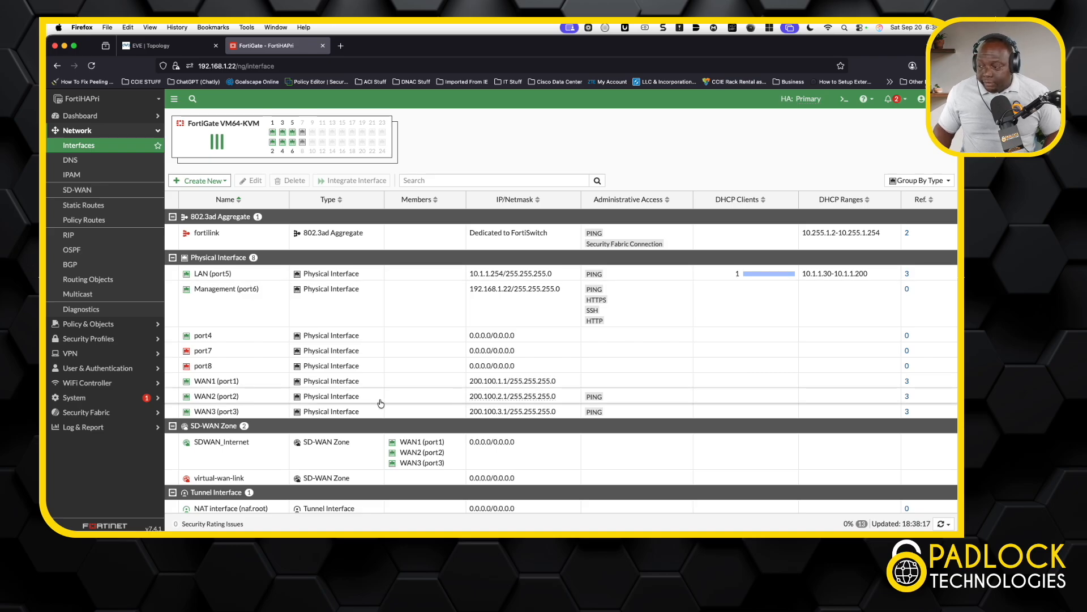
# Review the interface addresses, then open the SD-WAN page with port1–port3 bandwidth charts.
pyautogui.moveTo(491, 398)
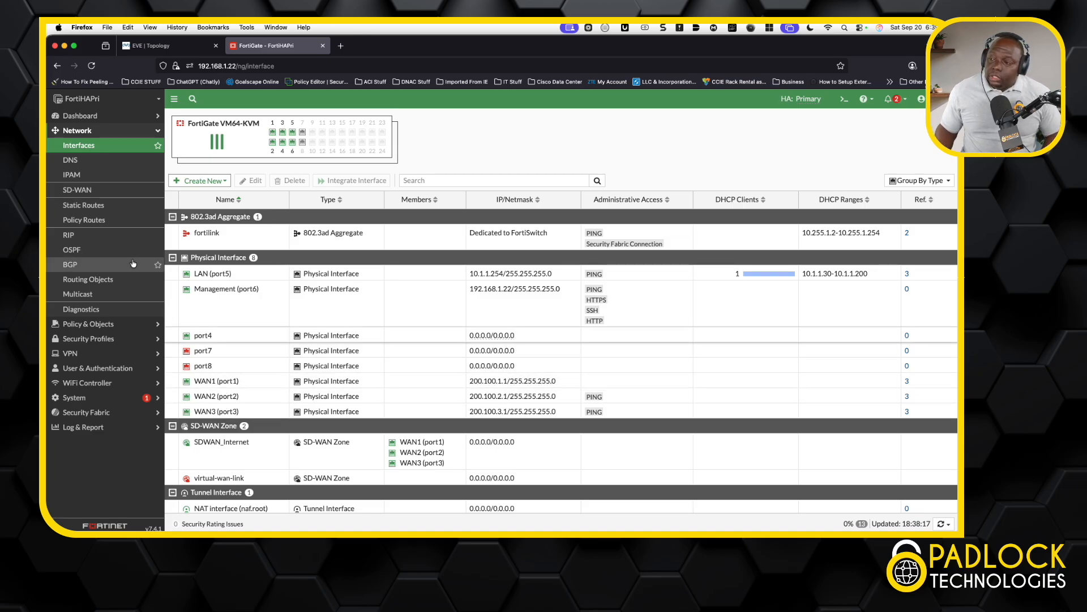
pyautogui.click(91, 192)
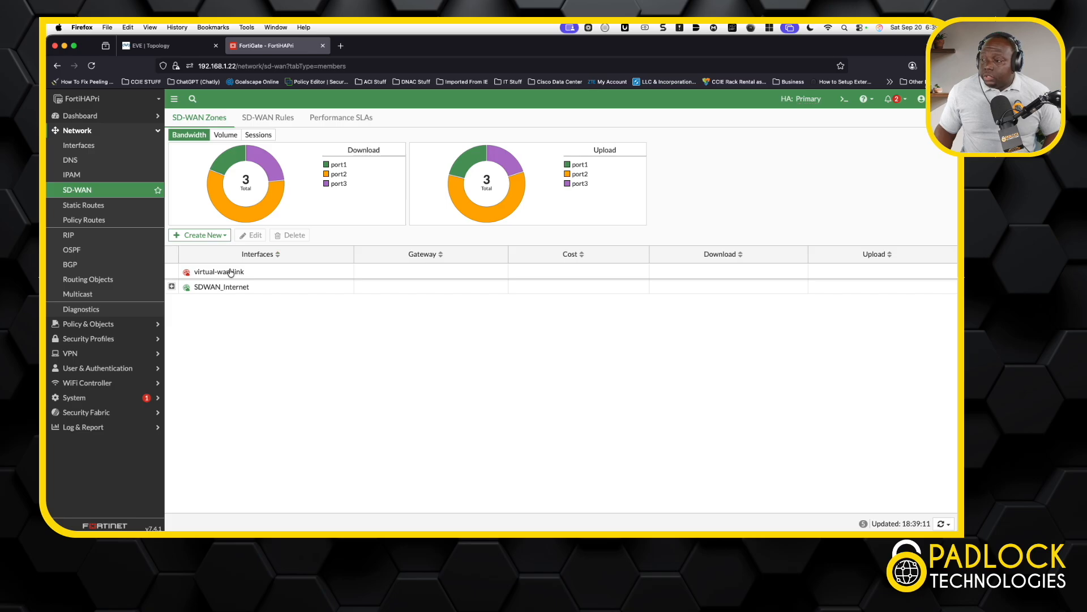
# Expand SDWAN_Internet to list WAN1–WAN3 with gateways 200.100.1–3.254, then view Create New choices.
pyautogui.click(171, 286)
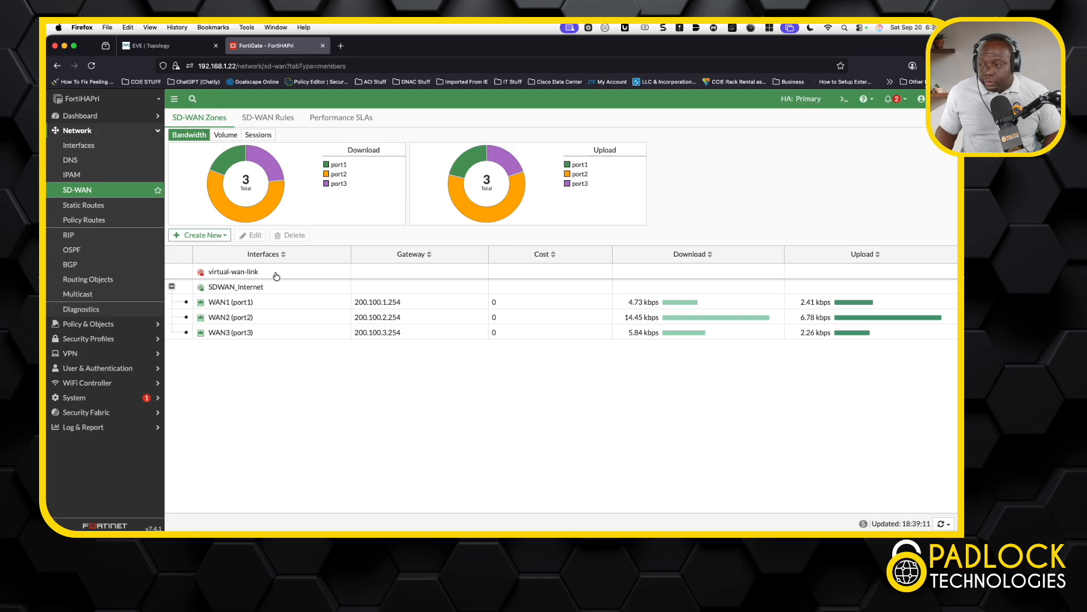
pyautogui.moveTo(230, 288)
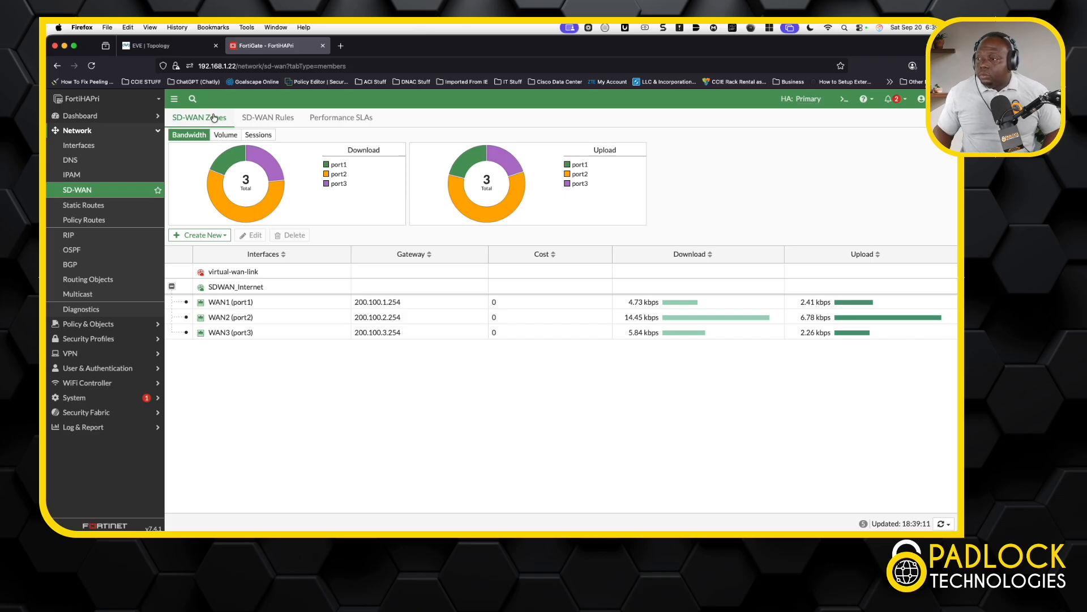
pyautogui.click(221, 239)
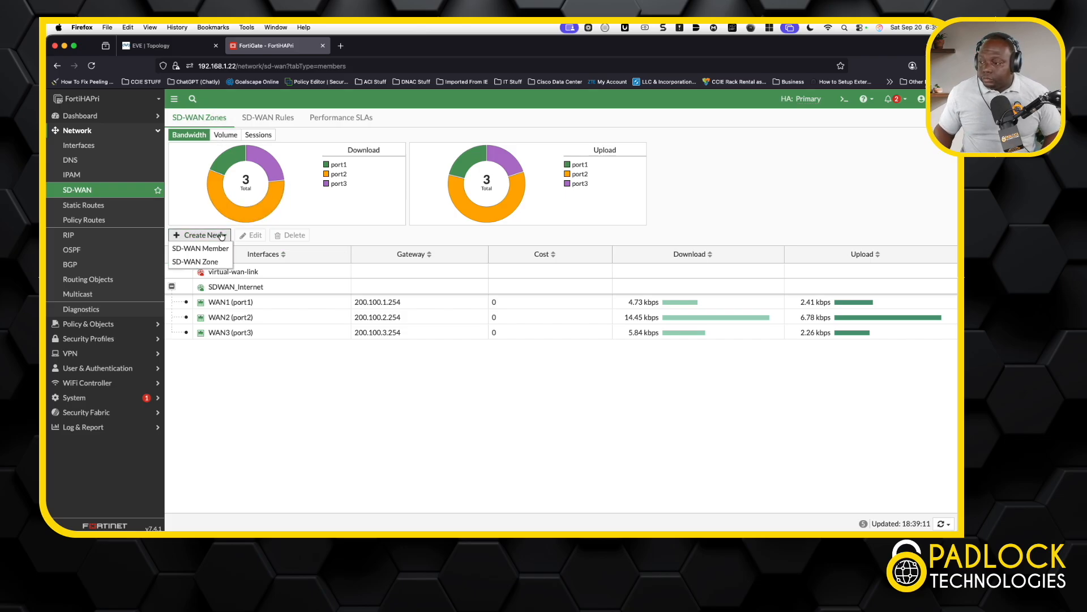
pyautogui.click(216, 262)
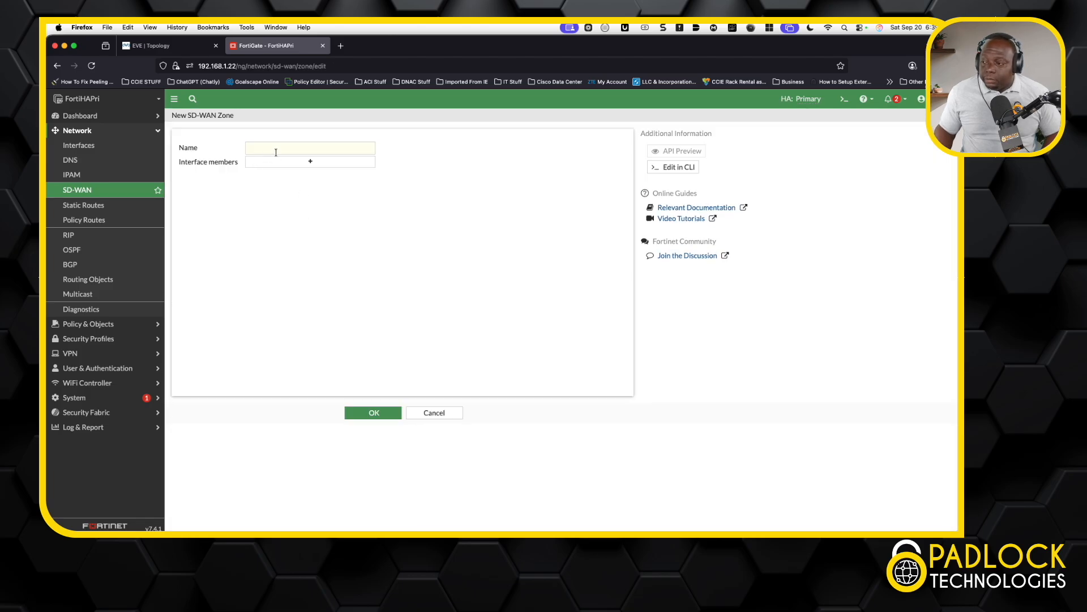
pyautogui.click(313, 165)
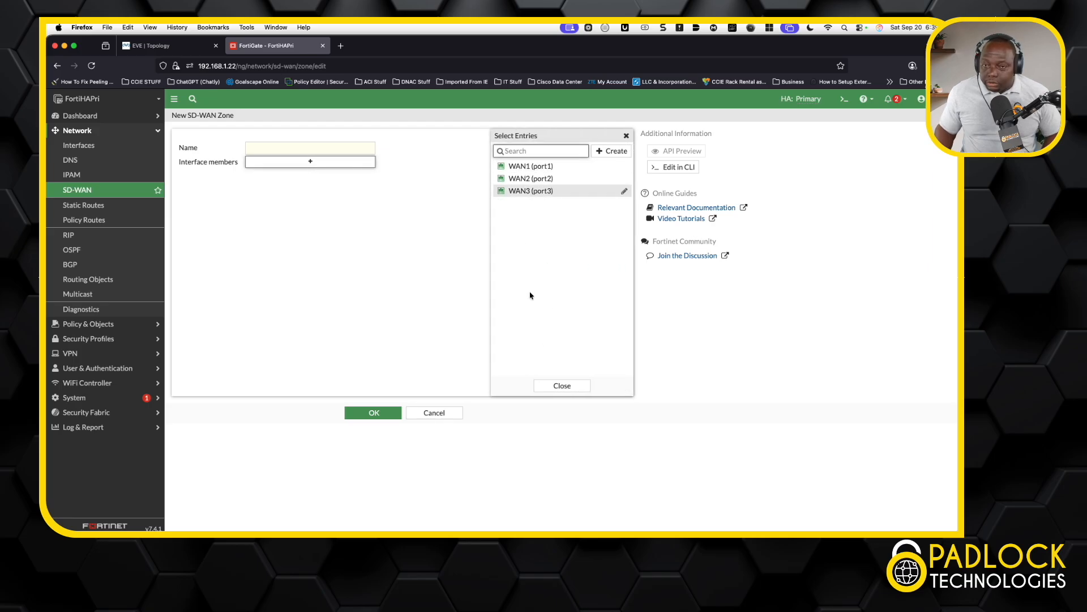
pyautogui.click(572, 385)
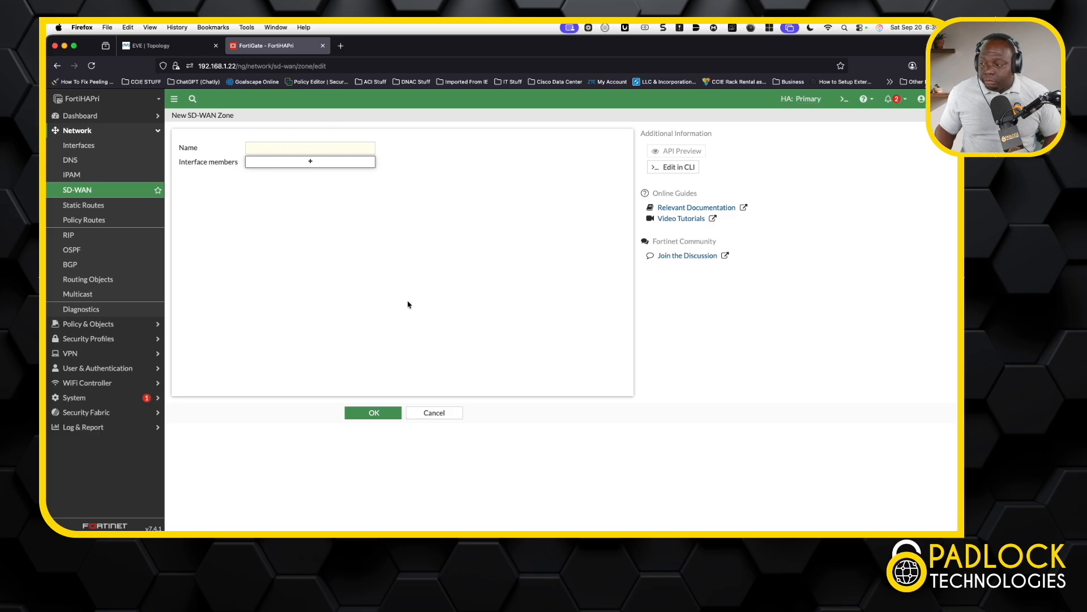
pyautogui.click(443, 414)
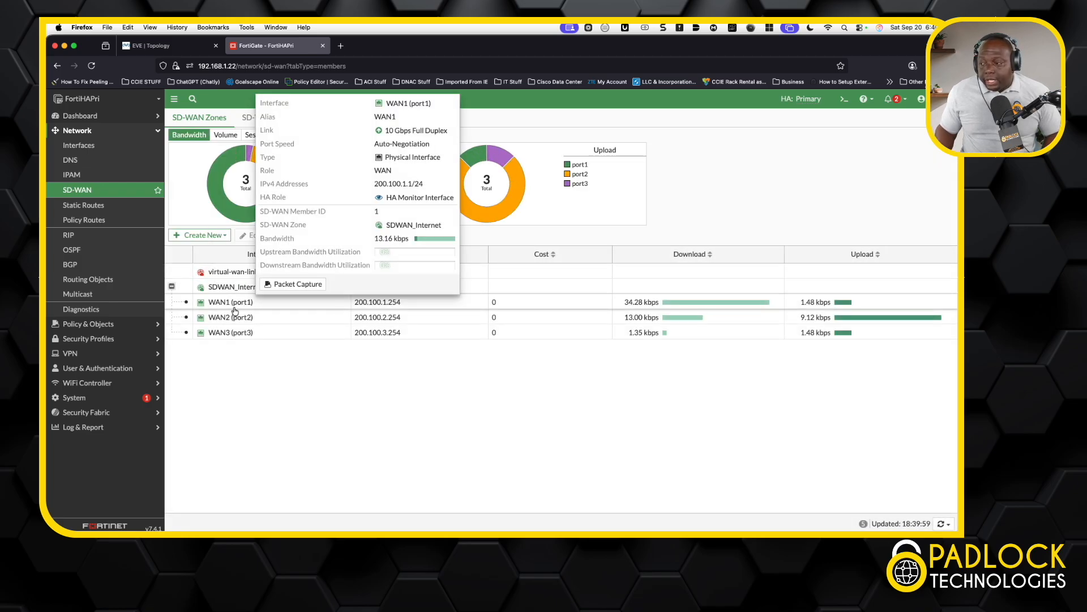
# Inspect WAN1 (port1) member settings without changes, then view the implicit all-to-all SD-WAN rule.
pyautogui.moveTo(237, 338)
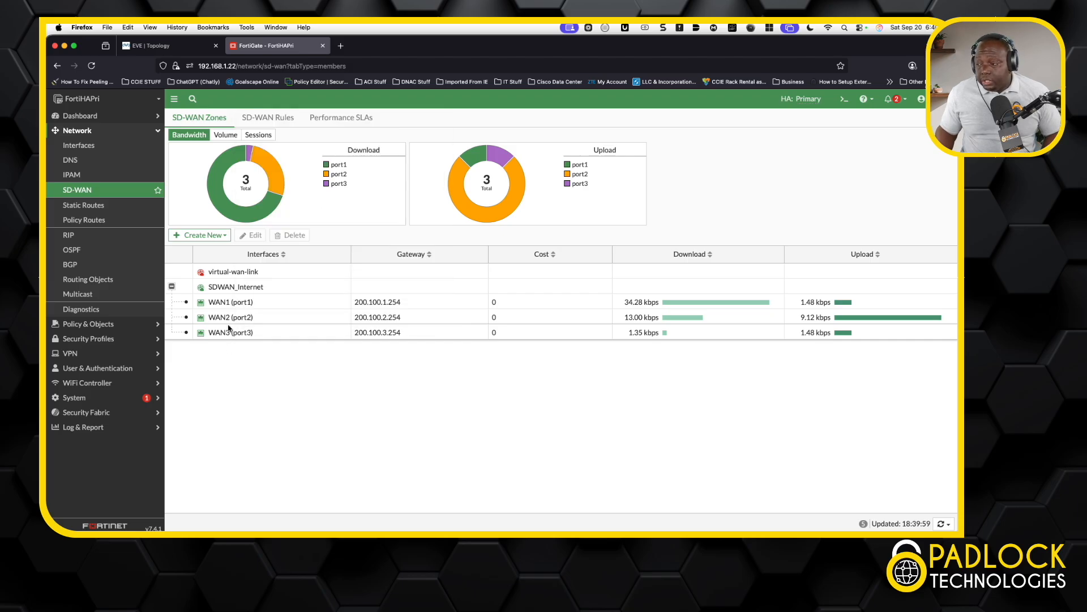
pyautogui.moveTo(229, 306)
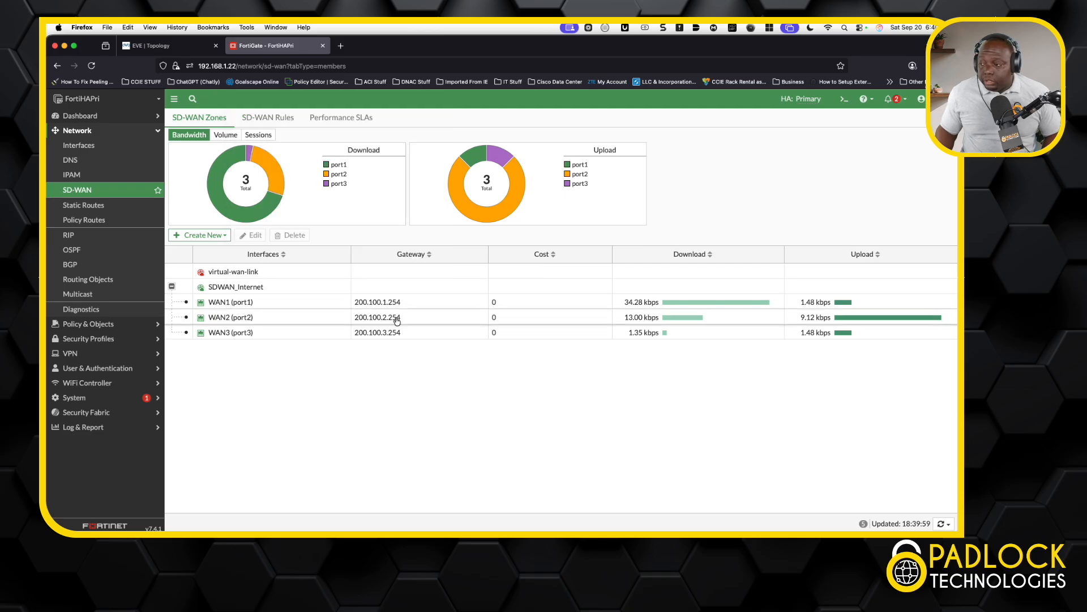
pyautogui.click(280, 306)
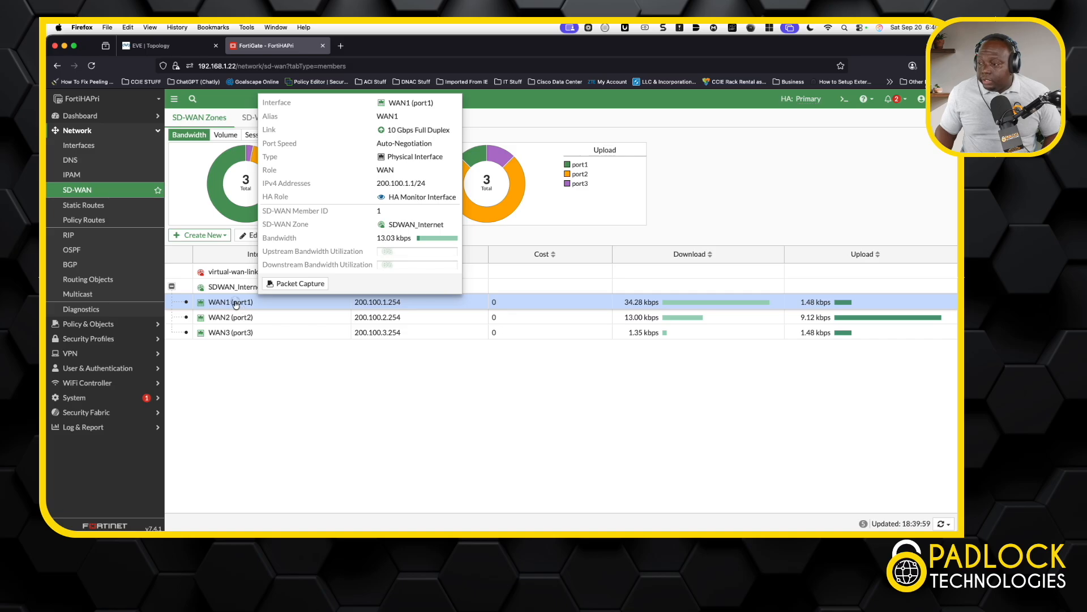
pyautogui.doubleClick(240, 306)
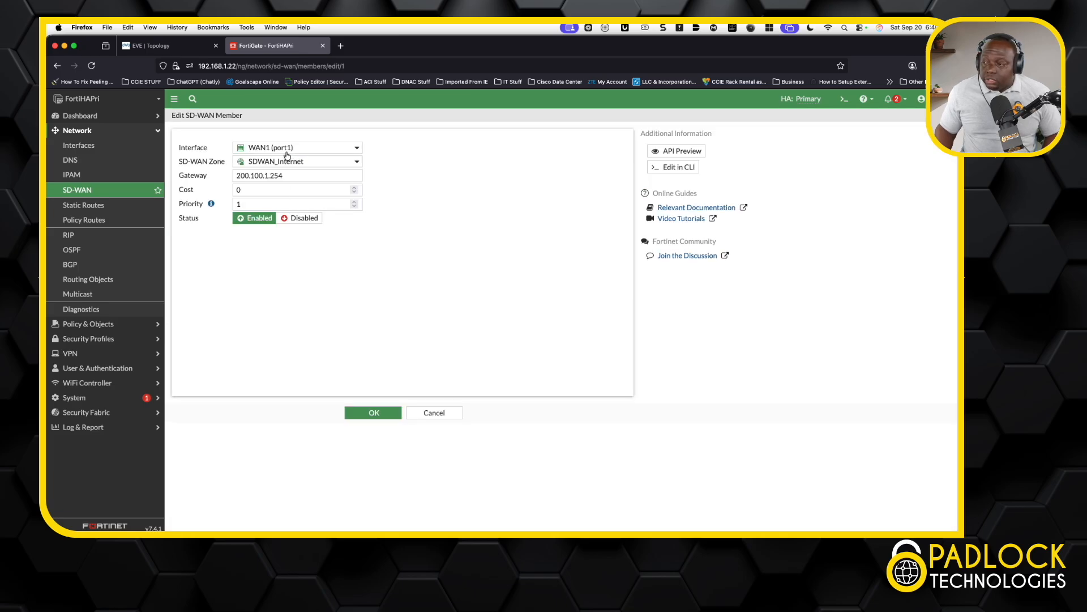
pyautogui.moveTo(299, 149)
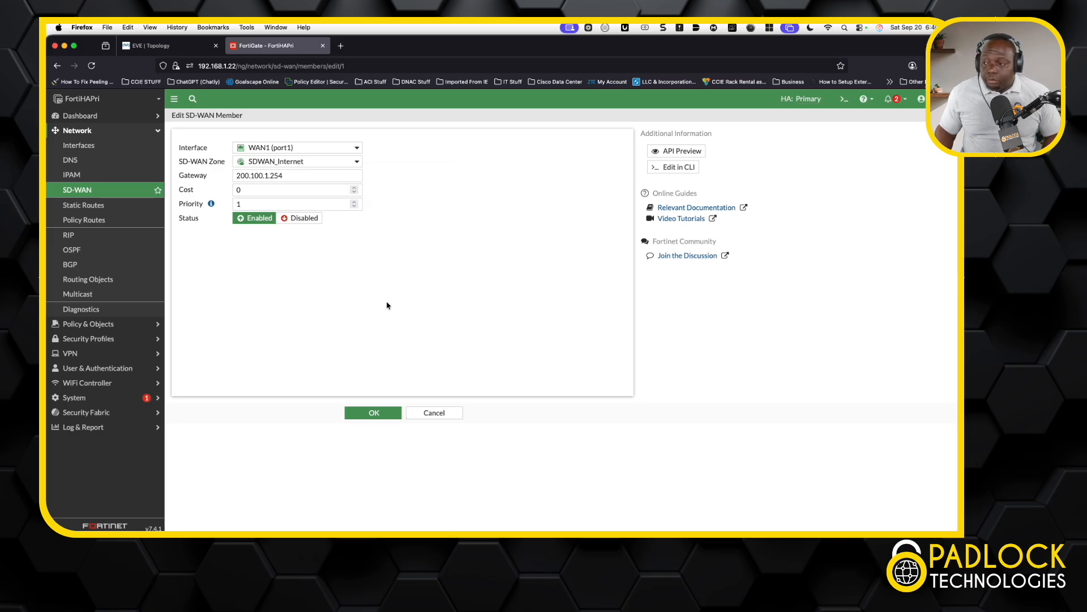
pyautogui.click(447, 412)
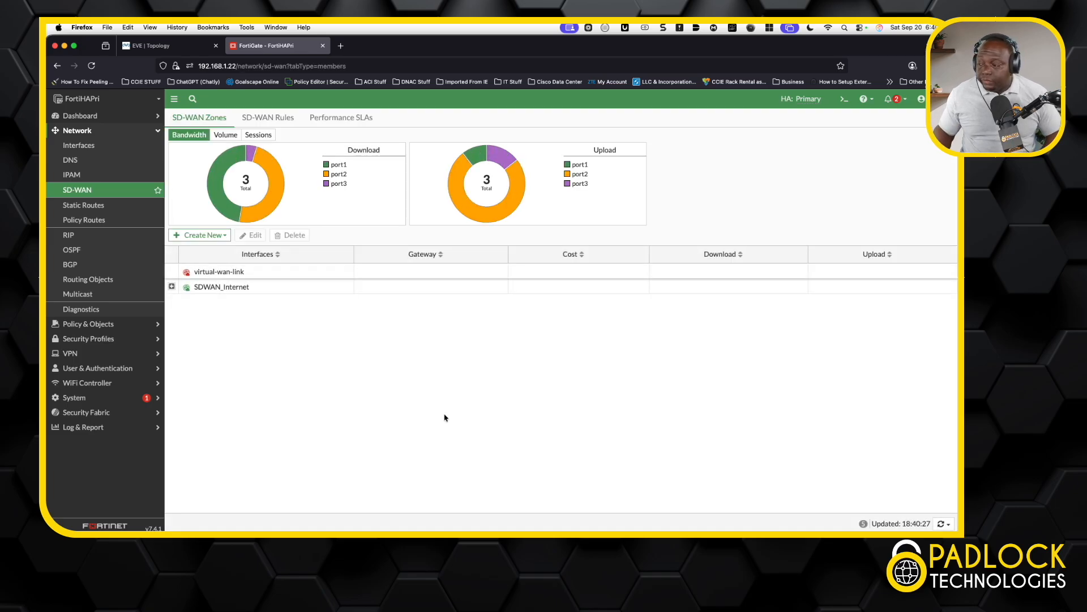
pyautogui.click(172, 286)
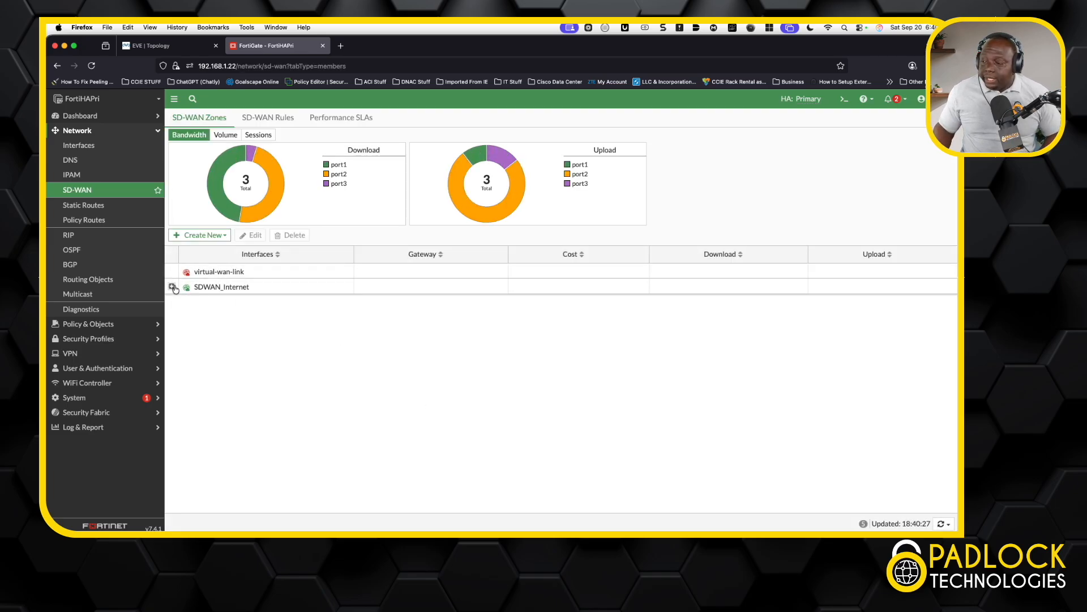
pyautogui.click(264, 119)
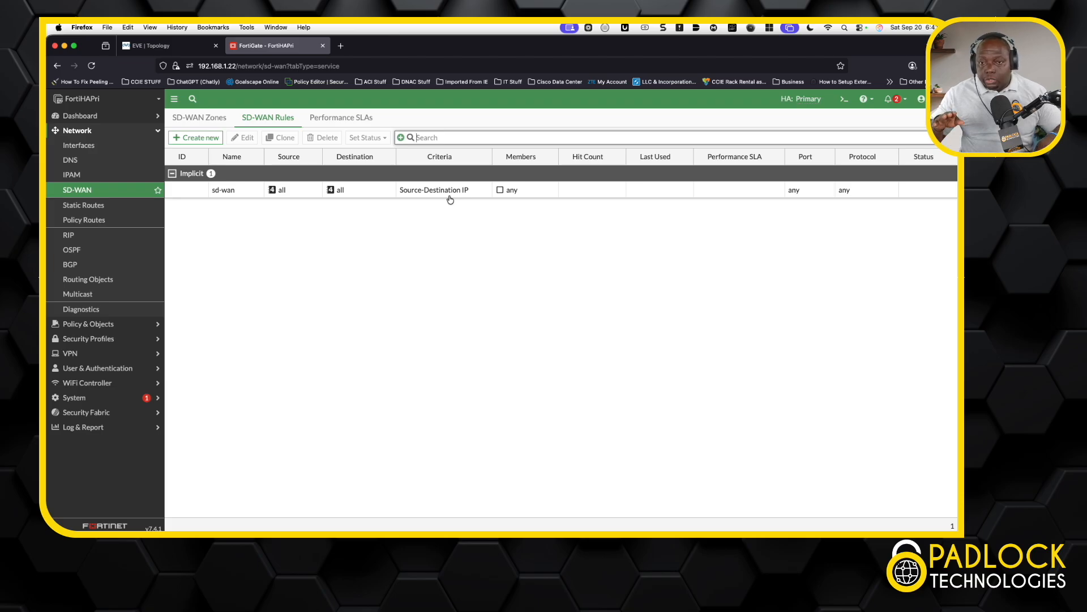
# Show the Performance SLAs list with its five default health checks such as Default_DNS.
pyautogui.click(368, 119)
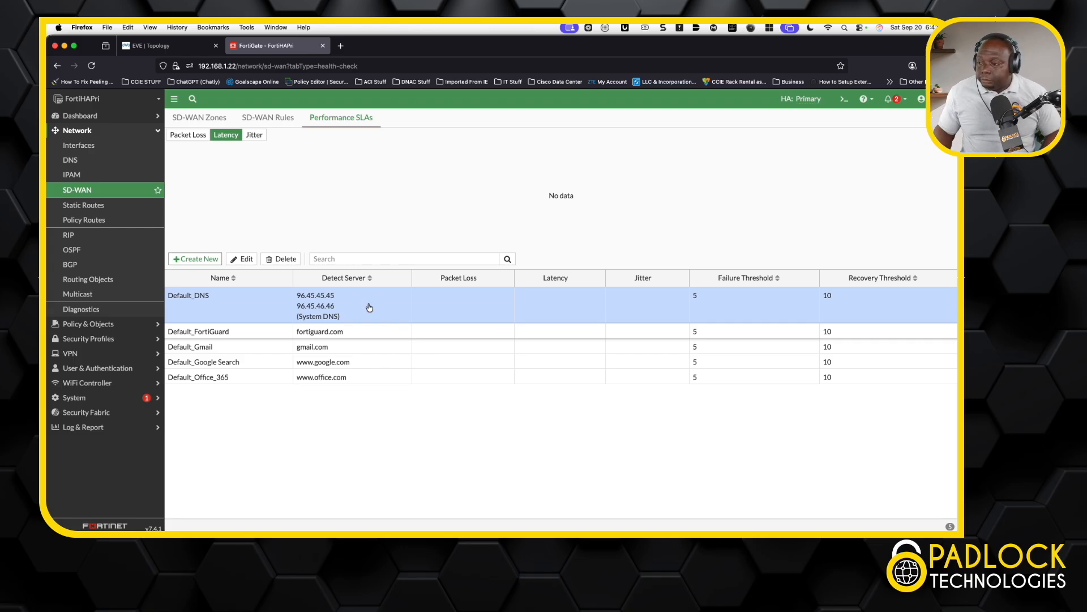
# Inspect the 0.0.0.0/0 static route without changes, then launch the CLI console.
pyautogui.click(100, 207)
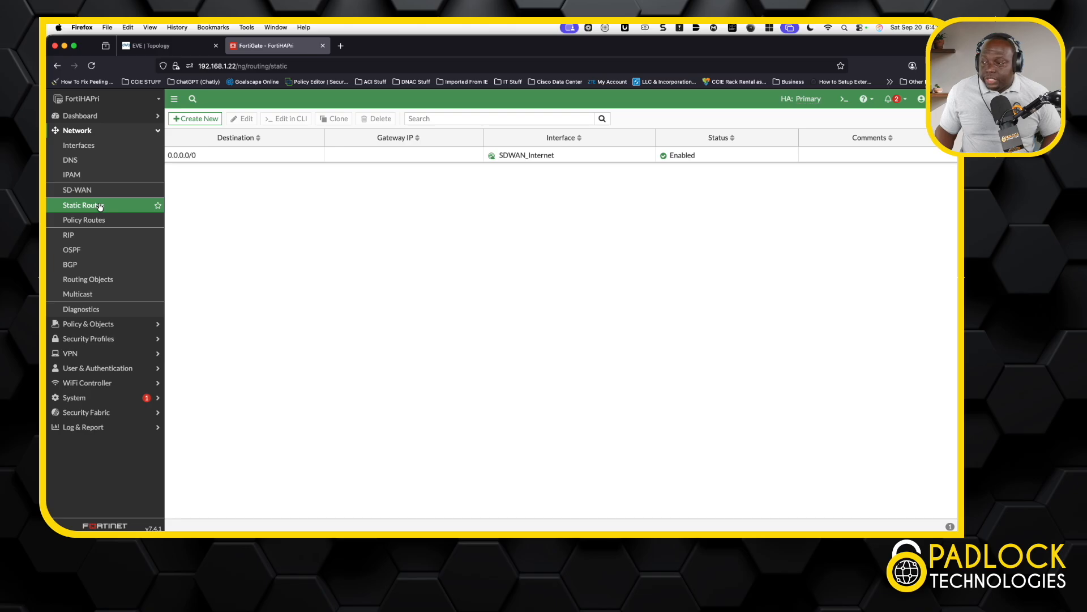
pyautogui.doubleClick(267, 164)
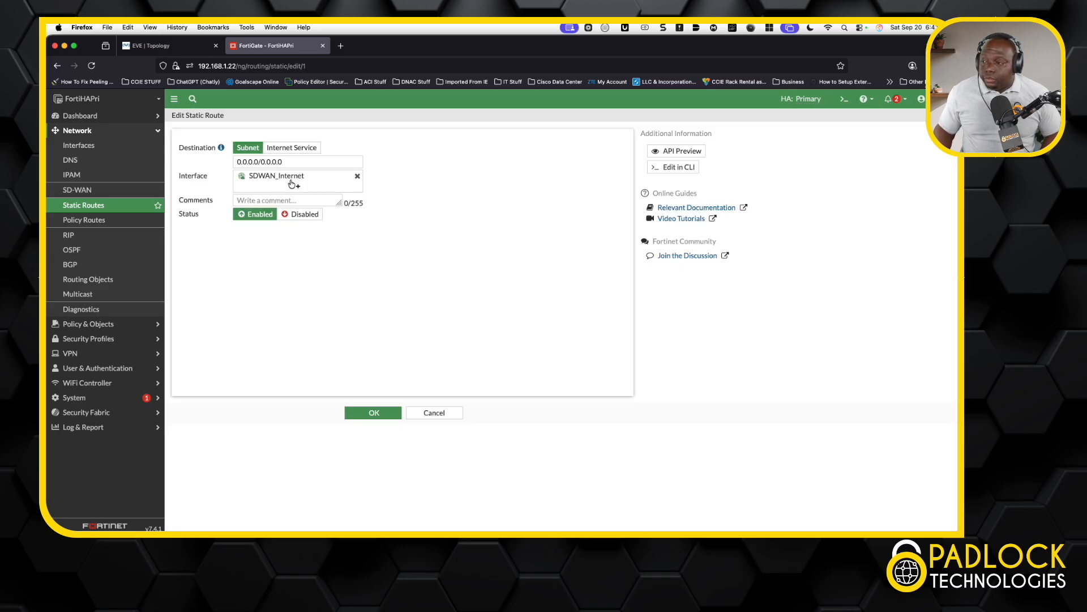
pyautogui.moveTo(294, 180)
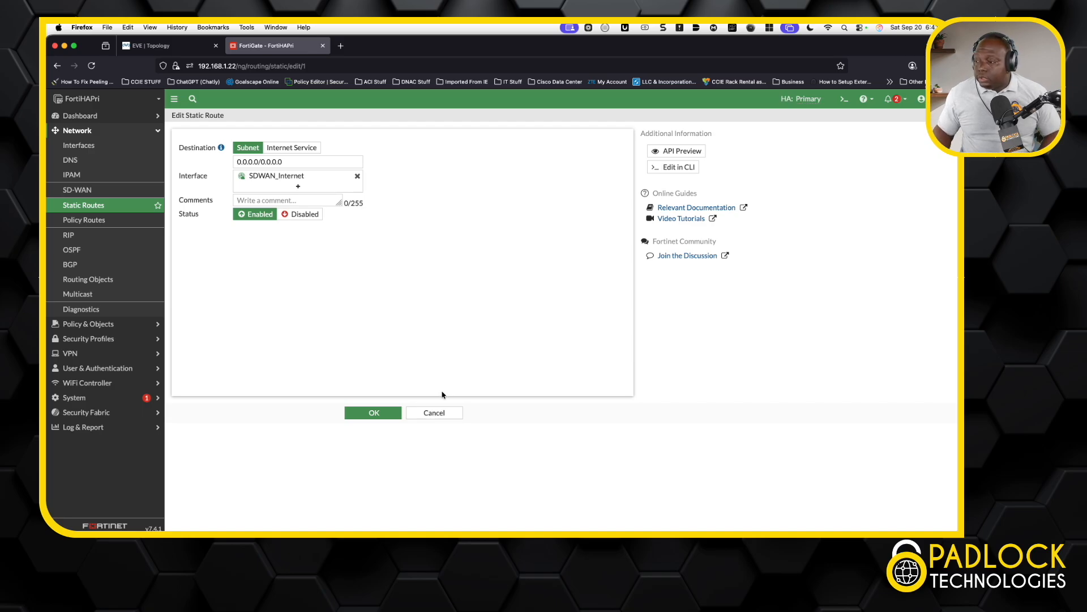
pyautogui.click(439, 416)
pyautogui.click(843, 98)
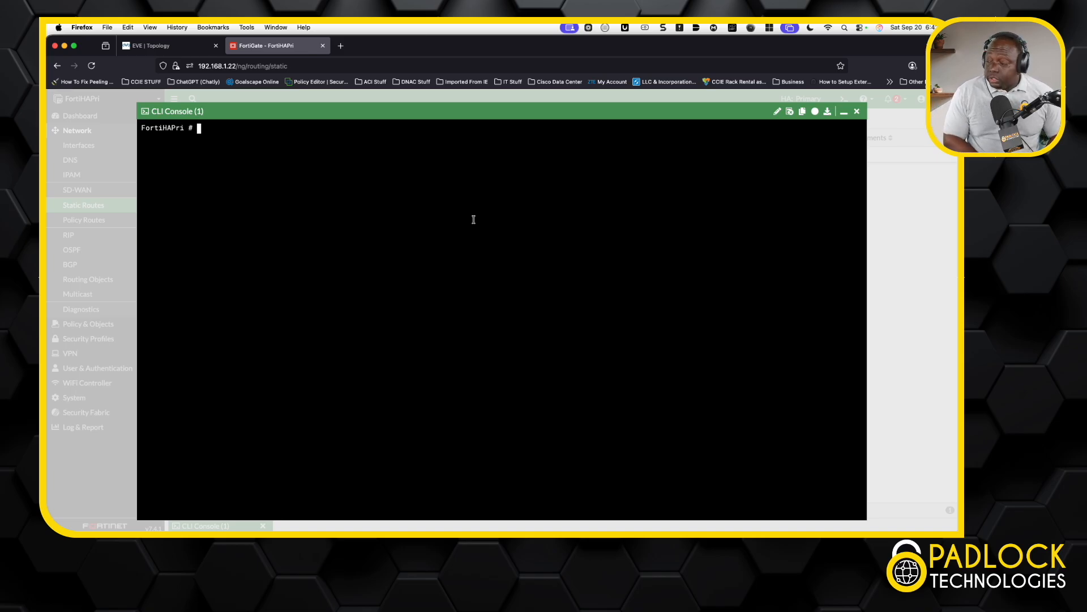
# Run 'get router info routing-table all' and highlight the three default routes via port1–port3.
pyautogui.write('get router infor')
pyautogui.press('BackSpace')
pyautogui.write('router')
pyautogui.press('BackSpace')
pyautogui.press('BackSpace')
pyautogui.press('Tab')
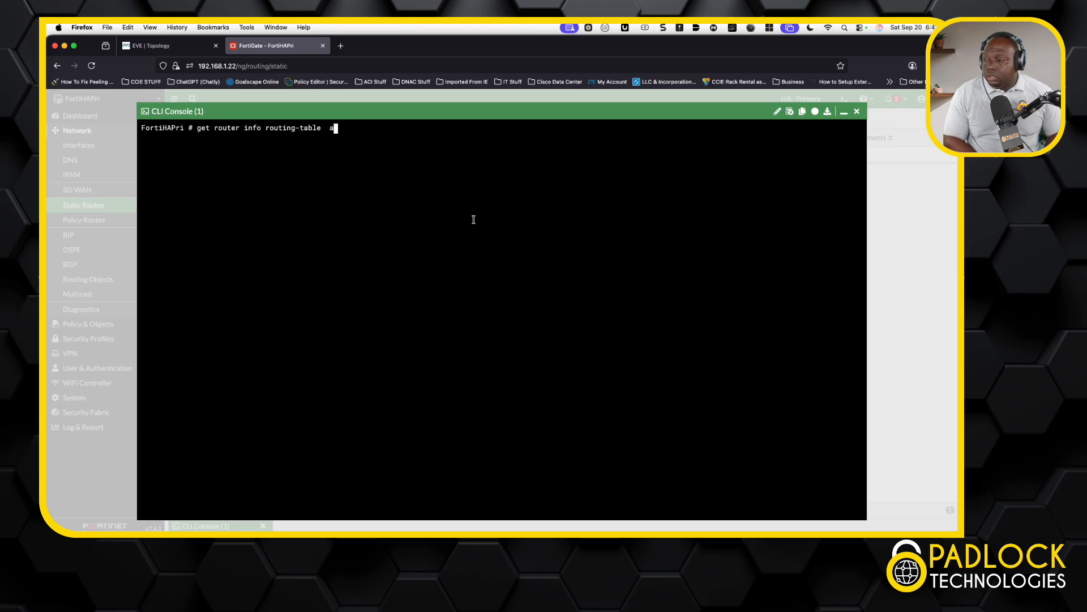
pyautogui.write('all')
pyautogui.press('Return')
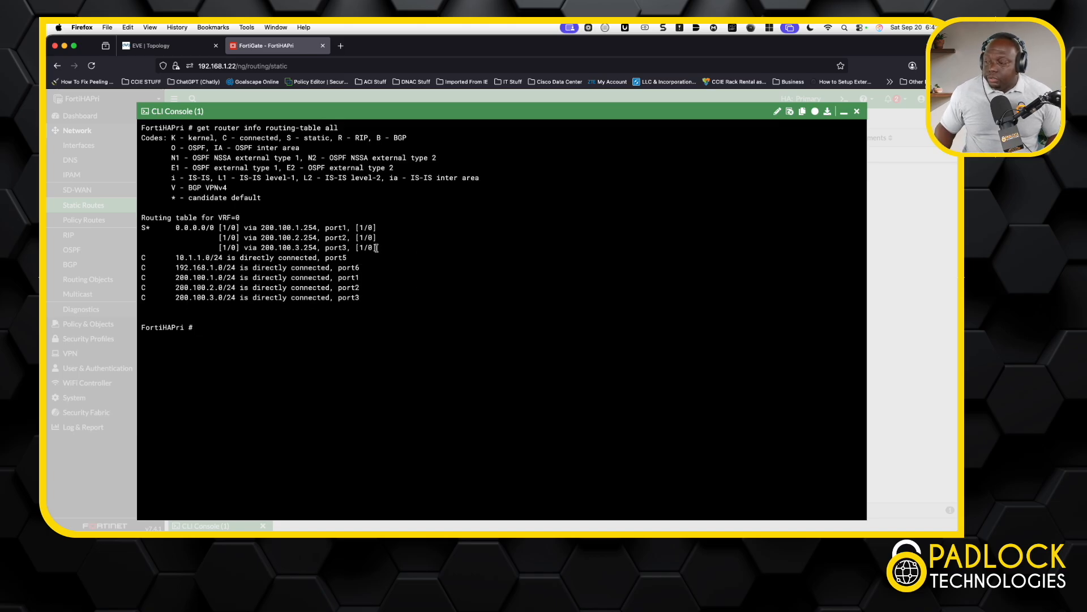
pyautogui.moveTo(376, 248); pyautogui.dragTo(176, 225)
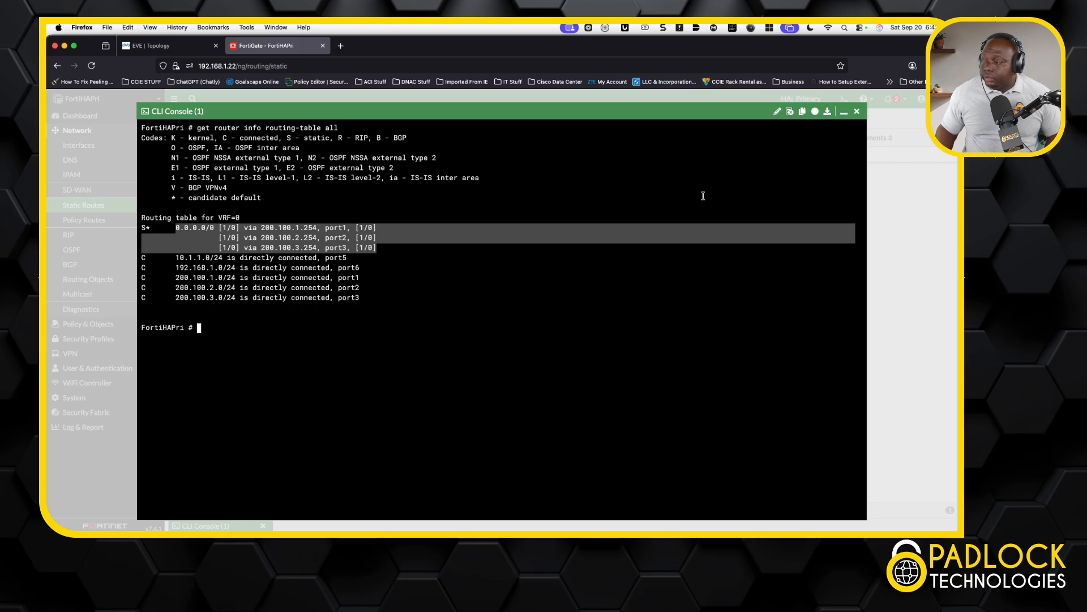
# Close the console and open Central SNAT IPv4 policy 1, NATing LAN traffic out WAN1–WAN3.
pyautogui.click(857, 111)
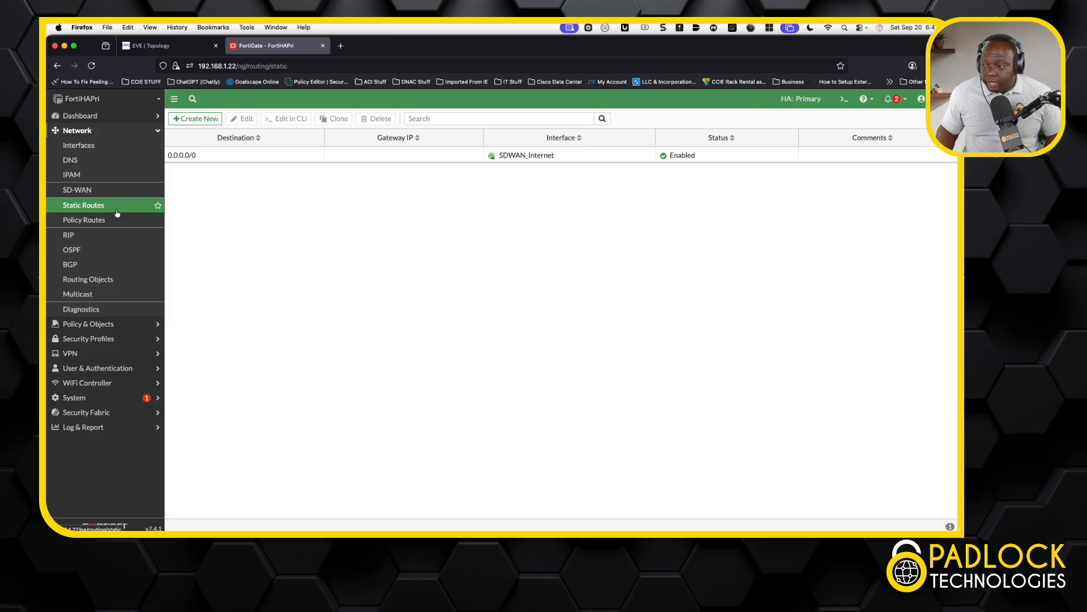
pyautogui.click(99, 324)
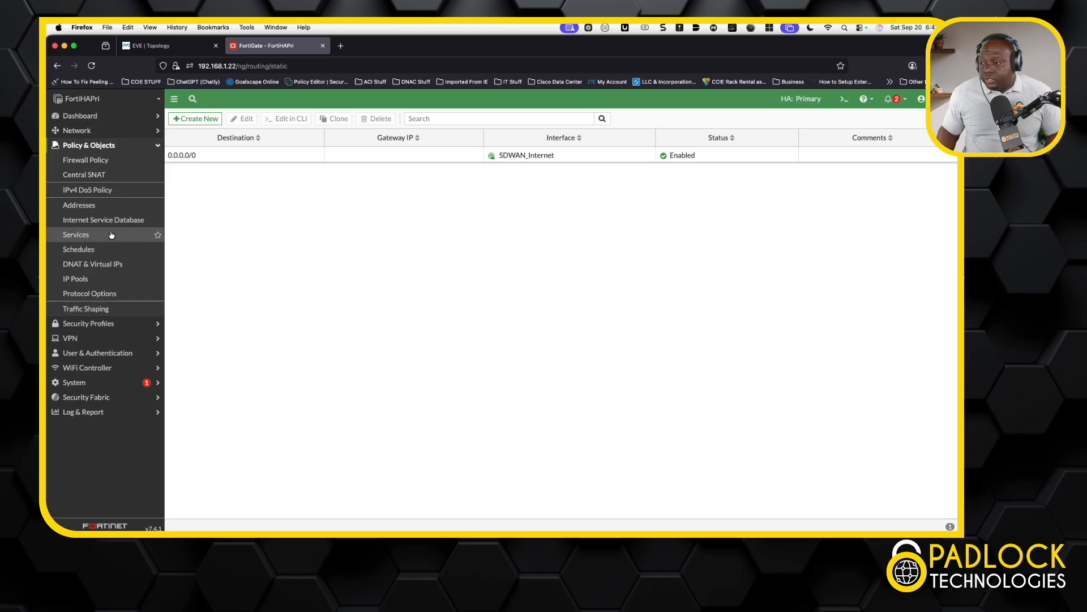
pyautogui.click(107, 176)
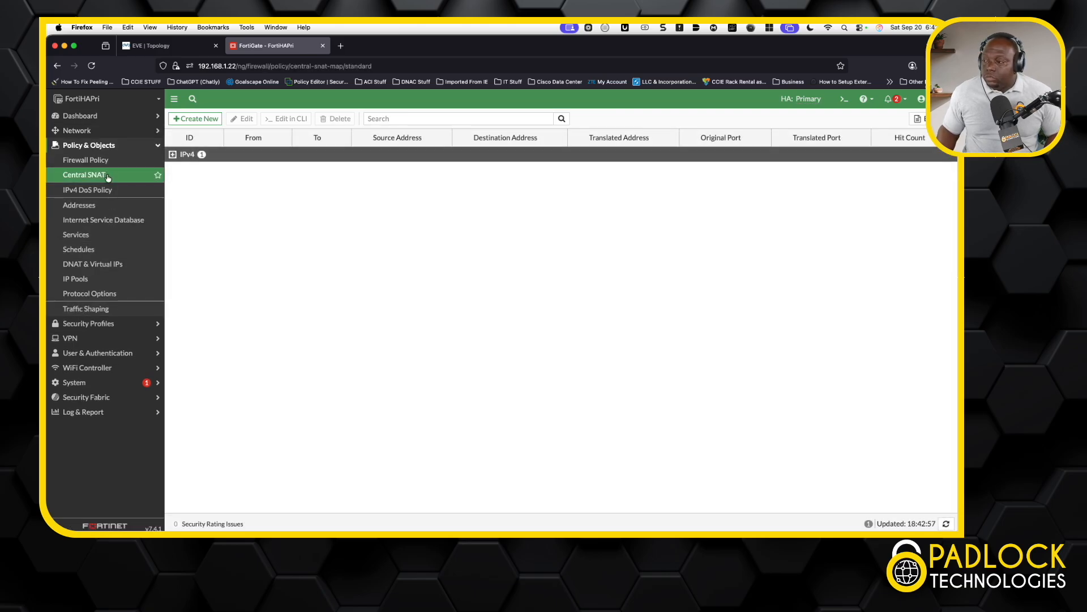
pyautogui.click(173, 155)
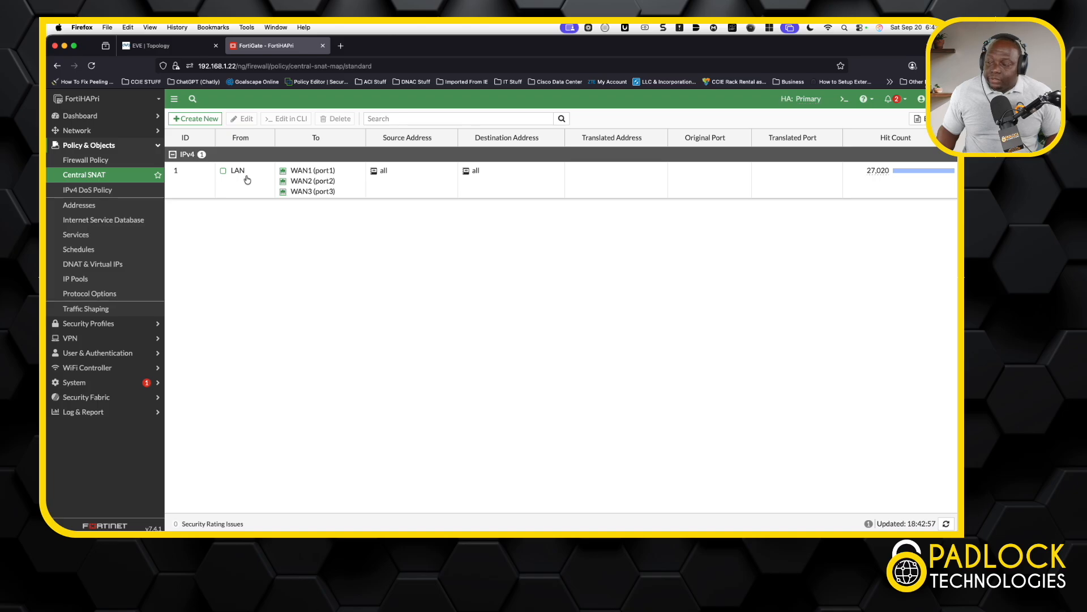
pyautogui.moveTo(317, 173)
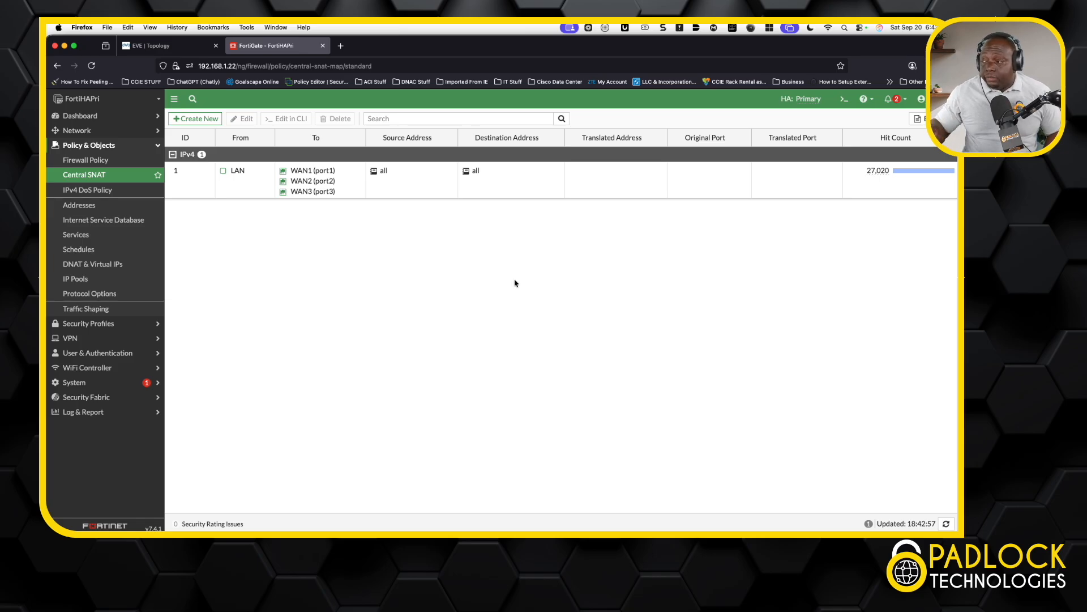
pyautogui.click(258, 195)
pyautogui.doubleClick(257, 193)
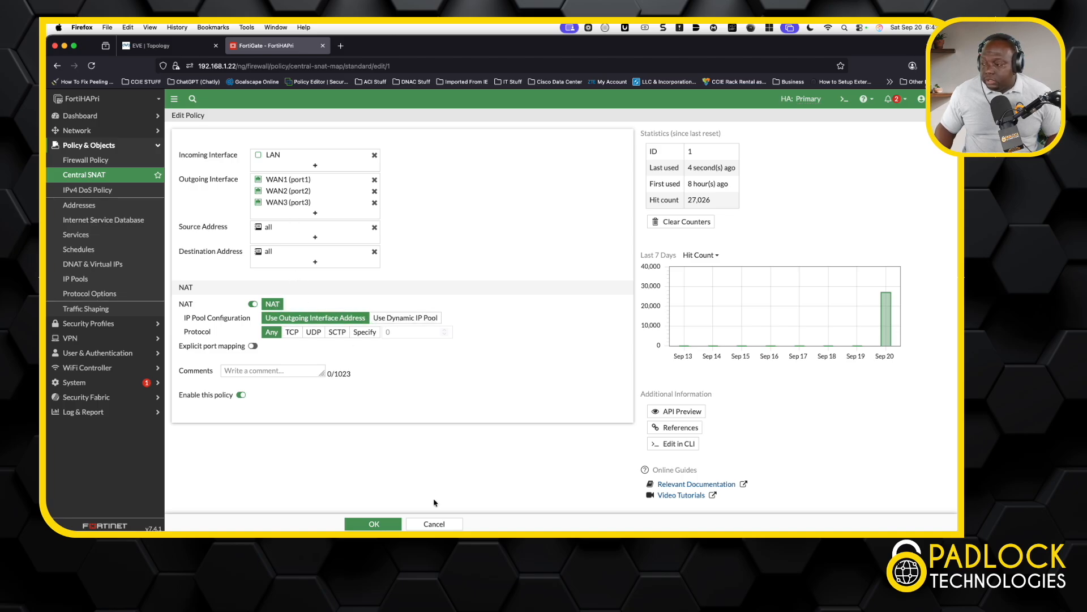
pyautogui.click(434, 523)
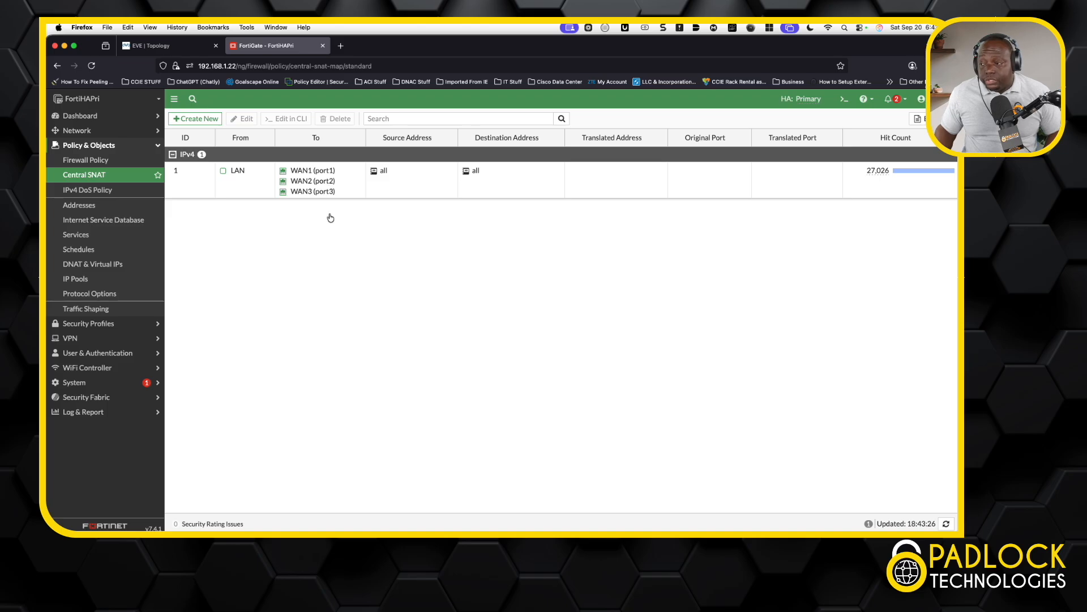
pyautogui.click(93, 162)
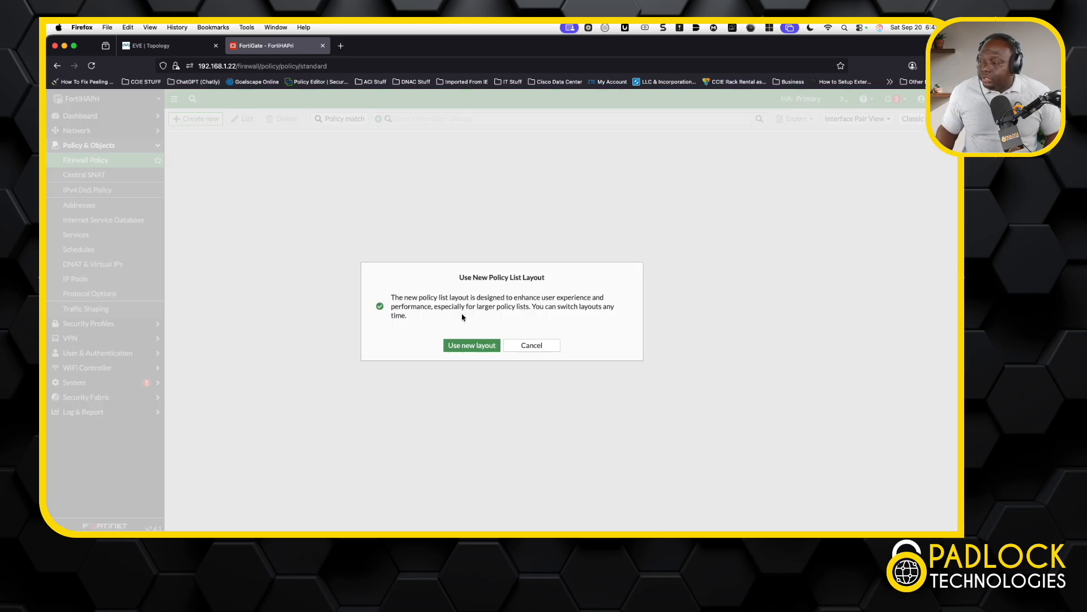
# Switch to the new policy layout and select the LAN → SDWAN_Internet policy 'Default Internet'.
pyautogui.click(469, 346)
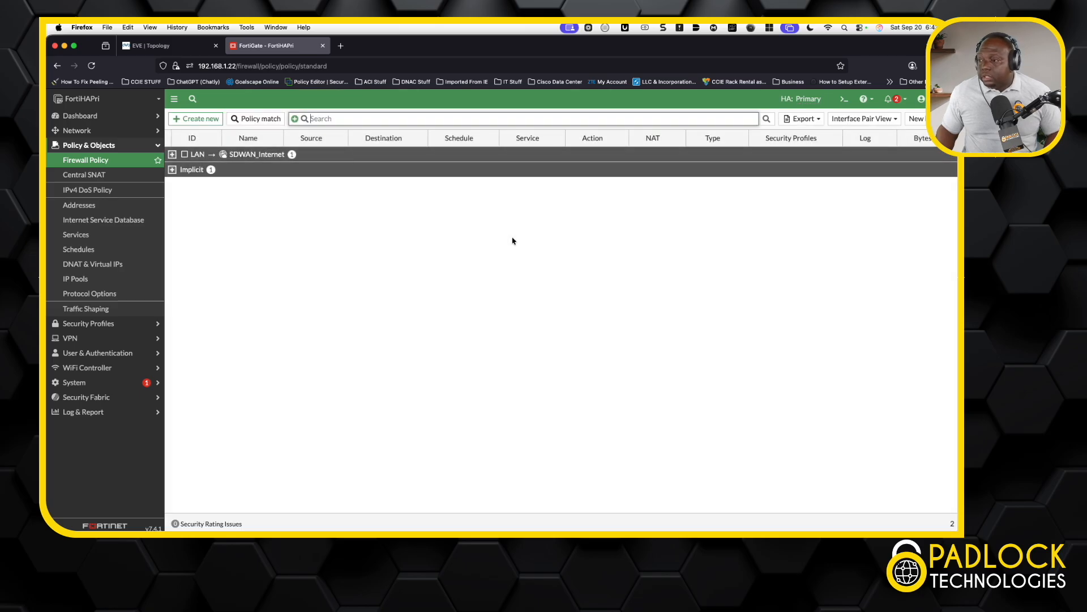
pyautogui.click(173, 156)
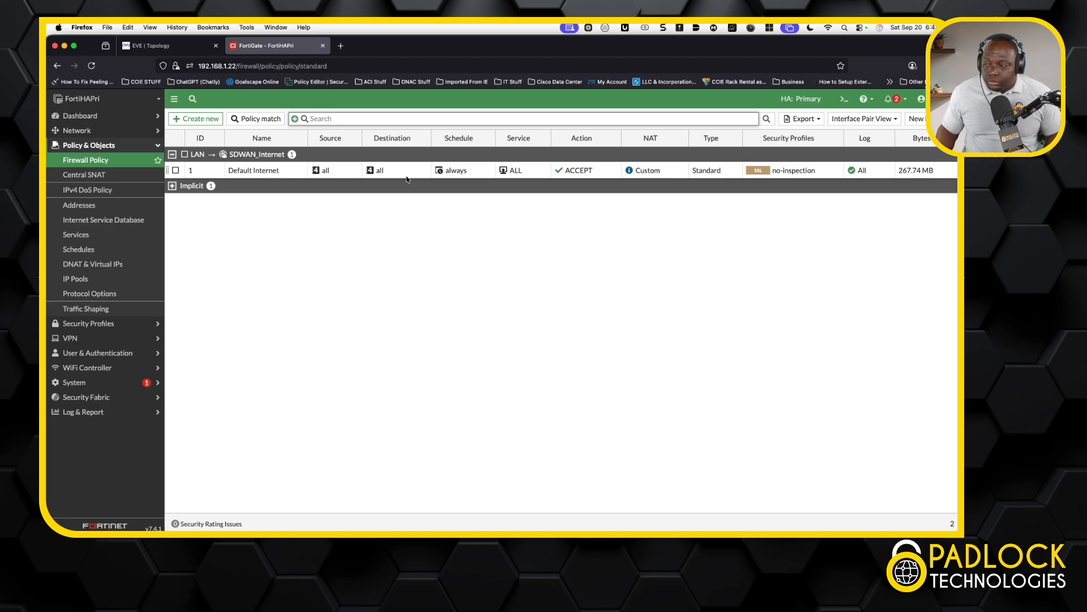
pyautogui.click(262, 171)
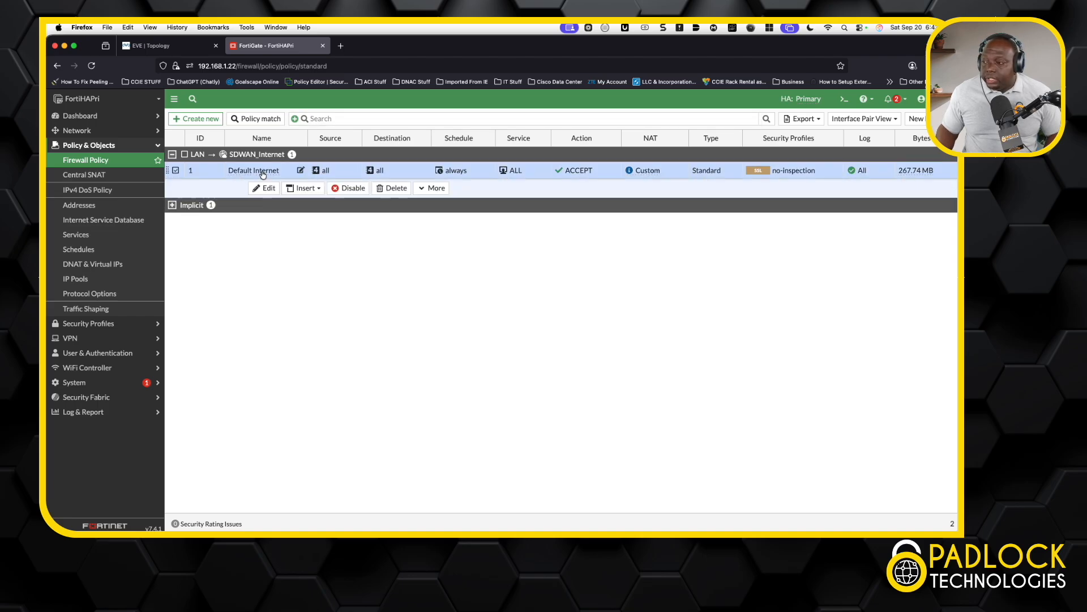
# Review the Default Internet policy settings without saving, then return to the EVE topology.
pyautogui.click(266, 188)
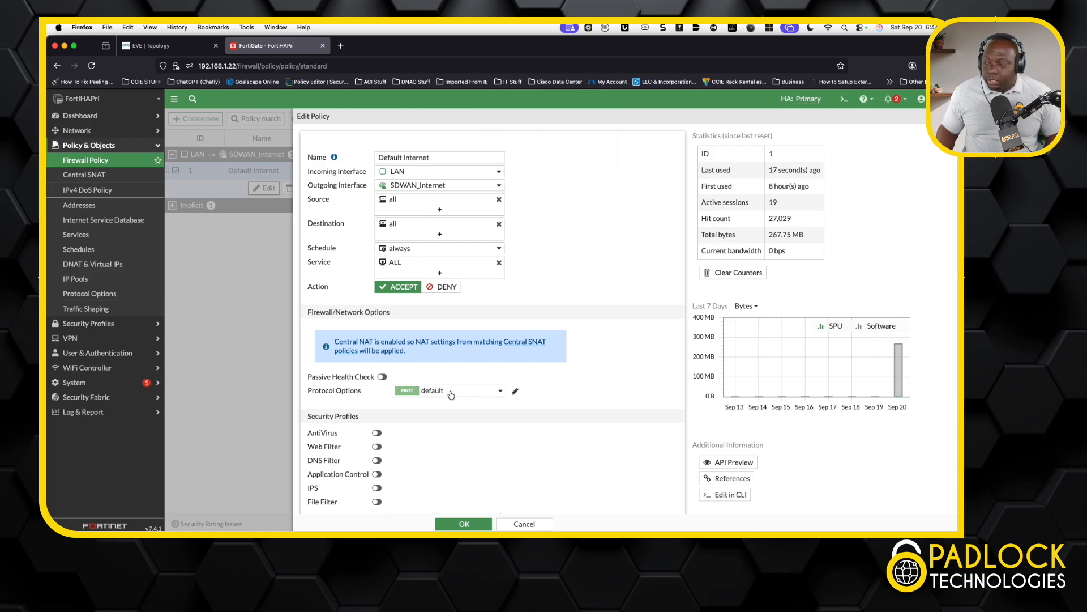
pyautogui.scroll(-1, 450, 395)
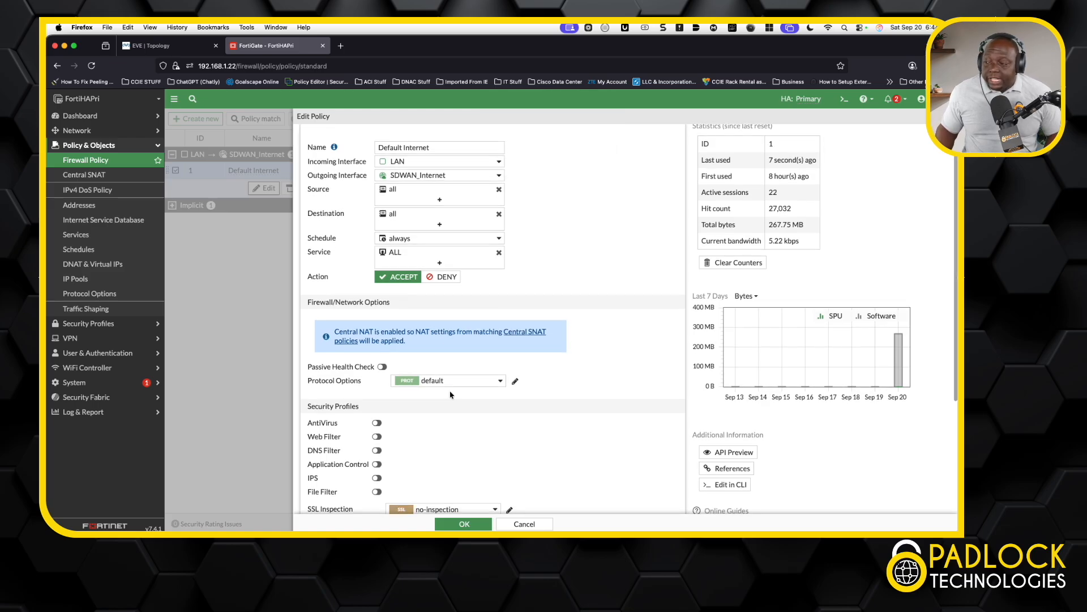
pyautogui.scroll(-5, 450, 394)
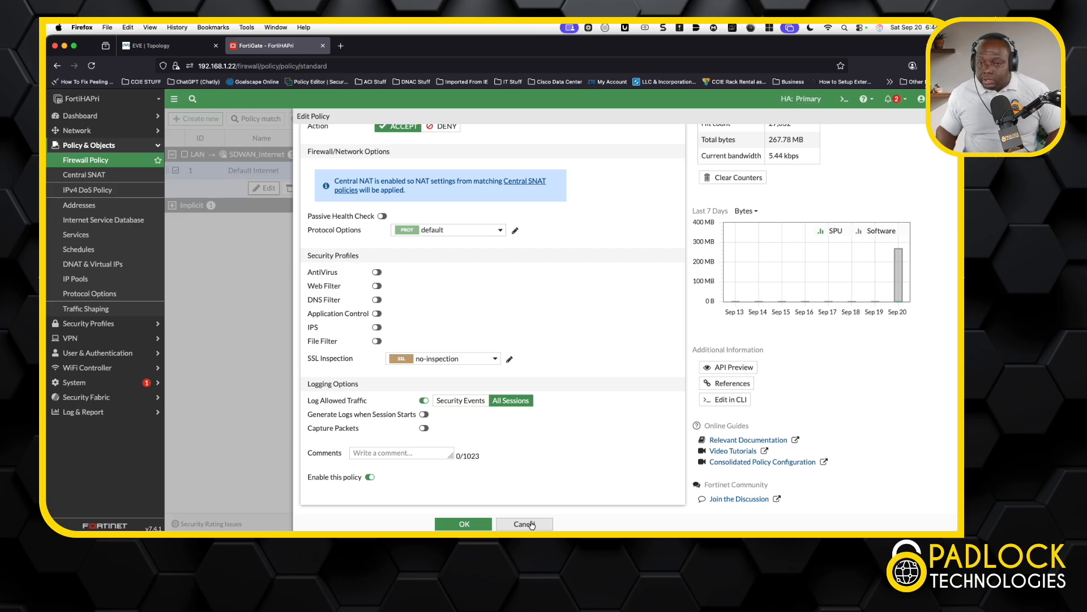
pyautogui.click(524, 524)
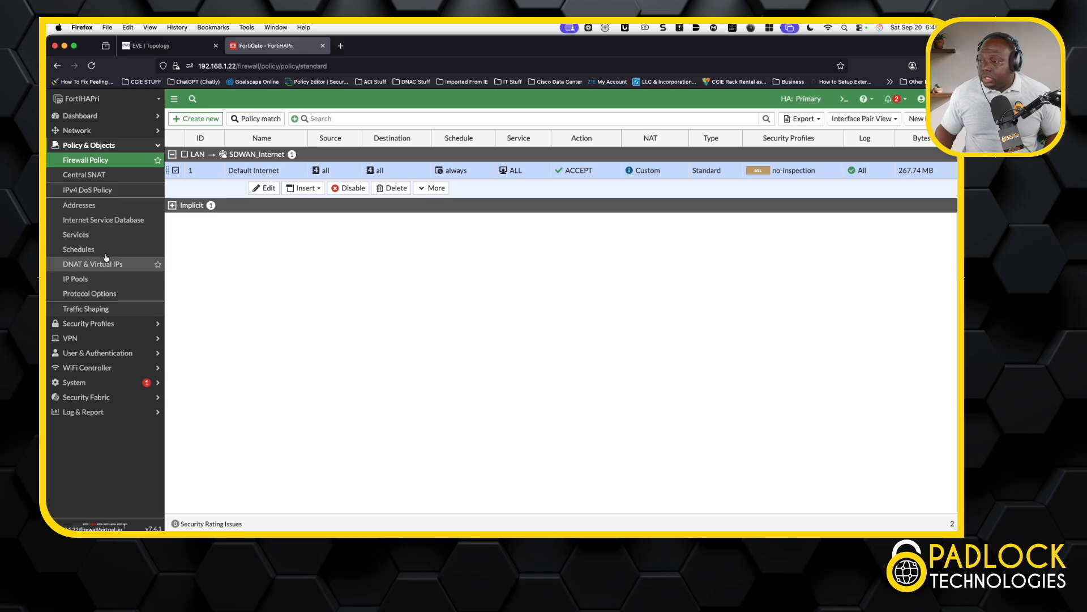
pyautogui.click(166, 50)
pyautogui.click(136, 331)
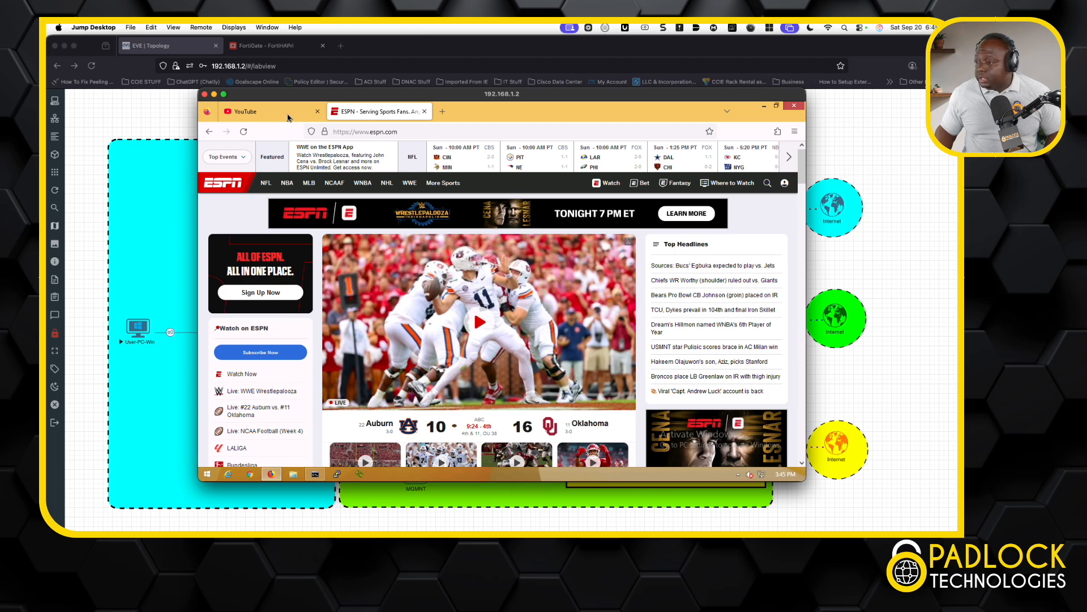
pyautogui.click(288, 114)
pyautogui.click(369, 132)
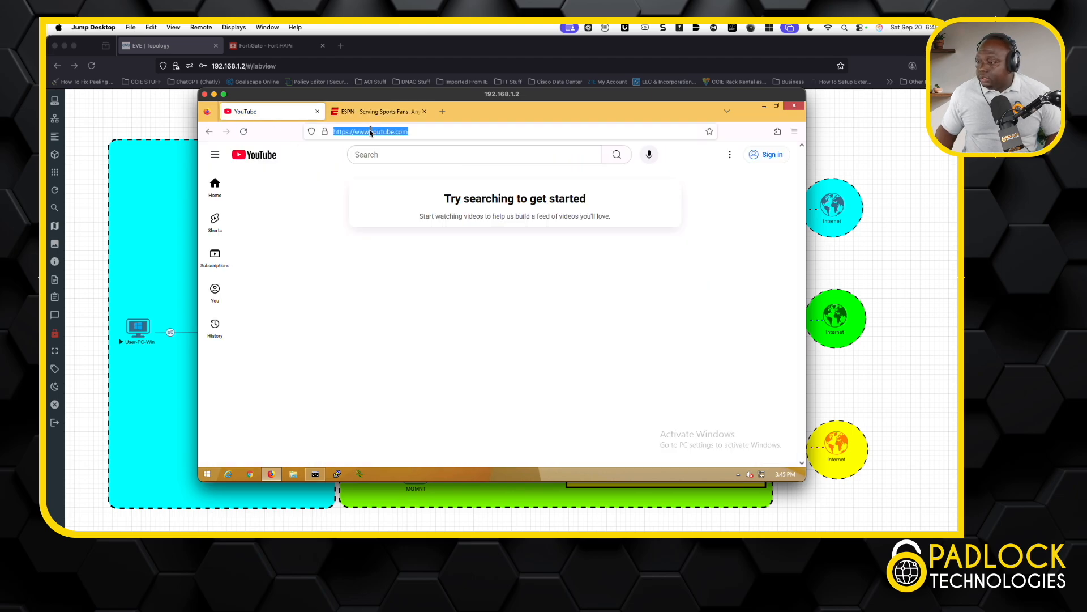
pyautogui.write('www.nba')
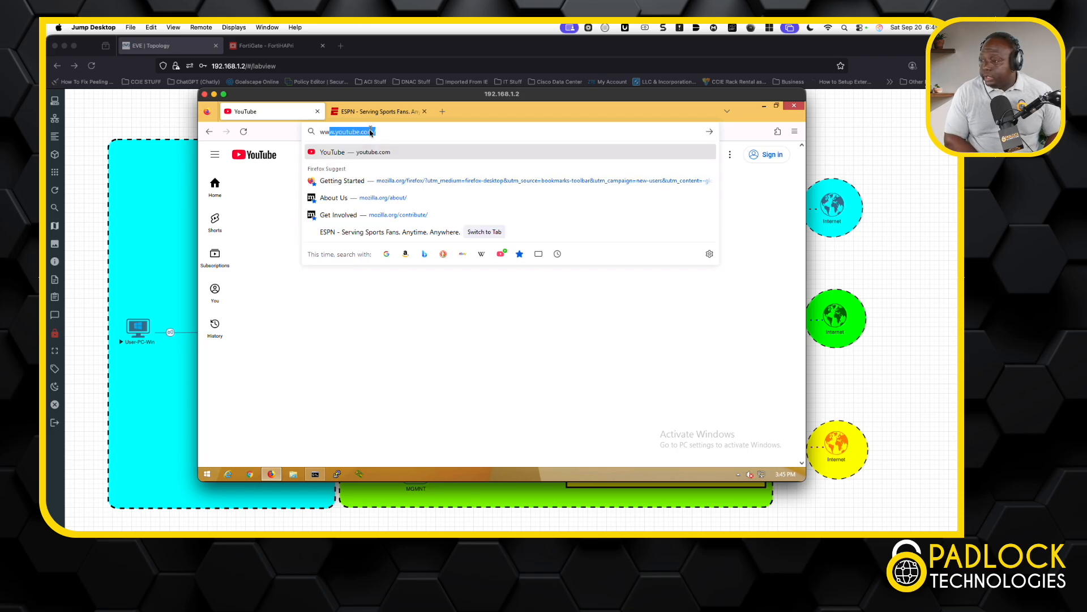
pyautogui.write('.com')
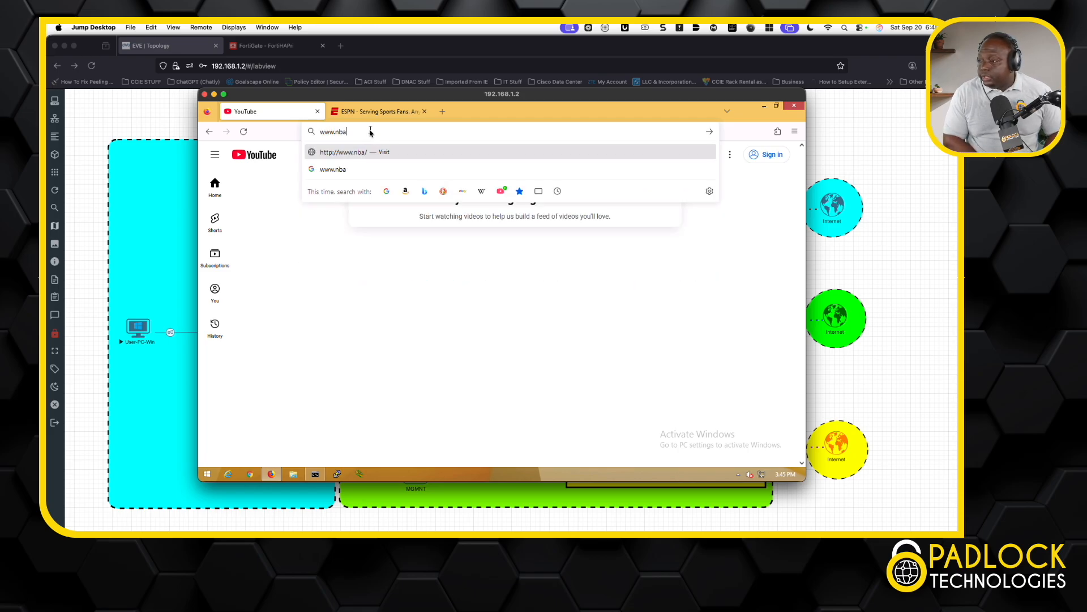
pyautogui.press('Return')
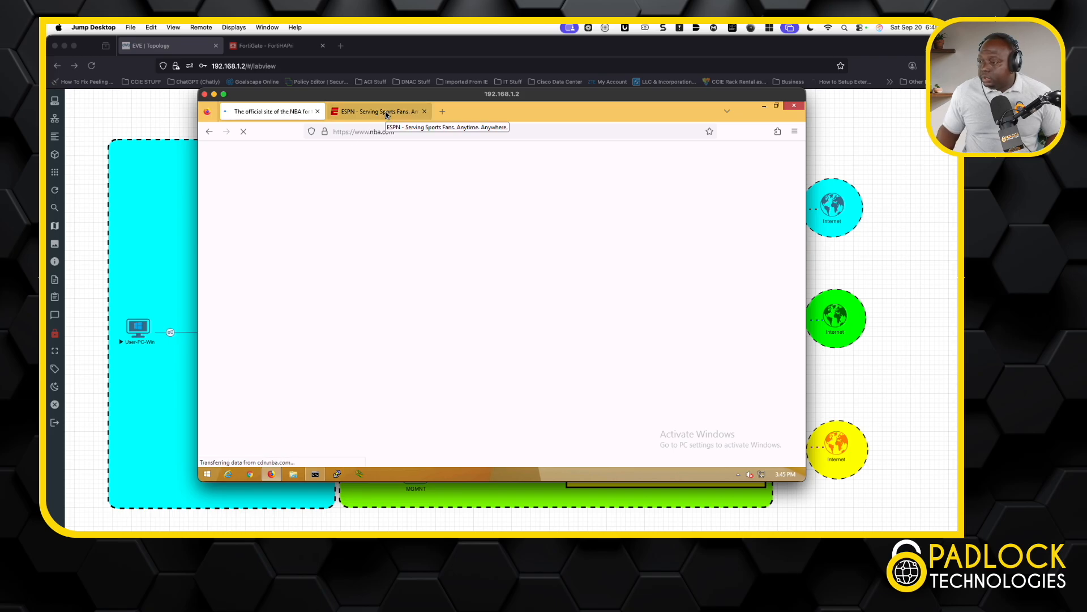
pyautogui.click(385, 112)
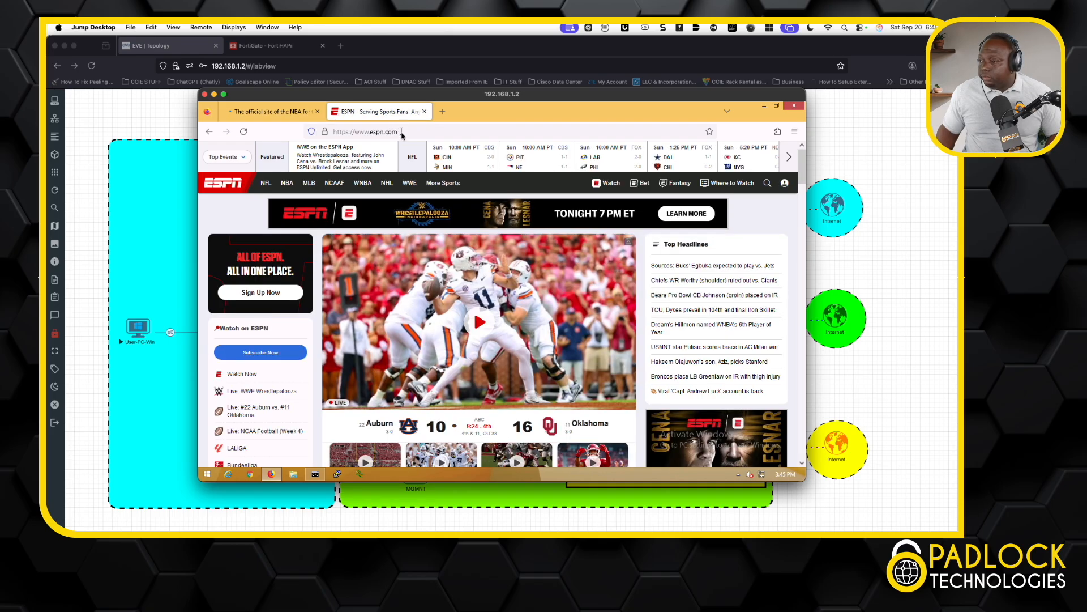
pyautogui.click(403, 132)
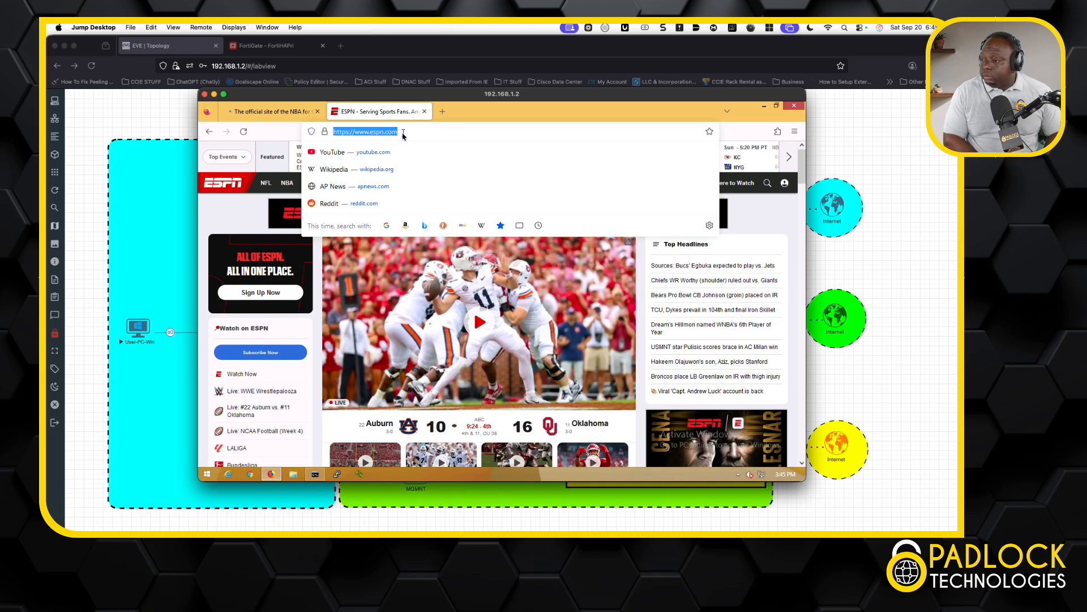
pyautogui.write('www.nfl.com')
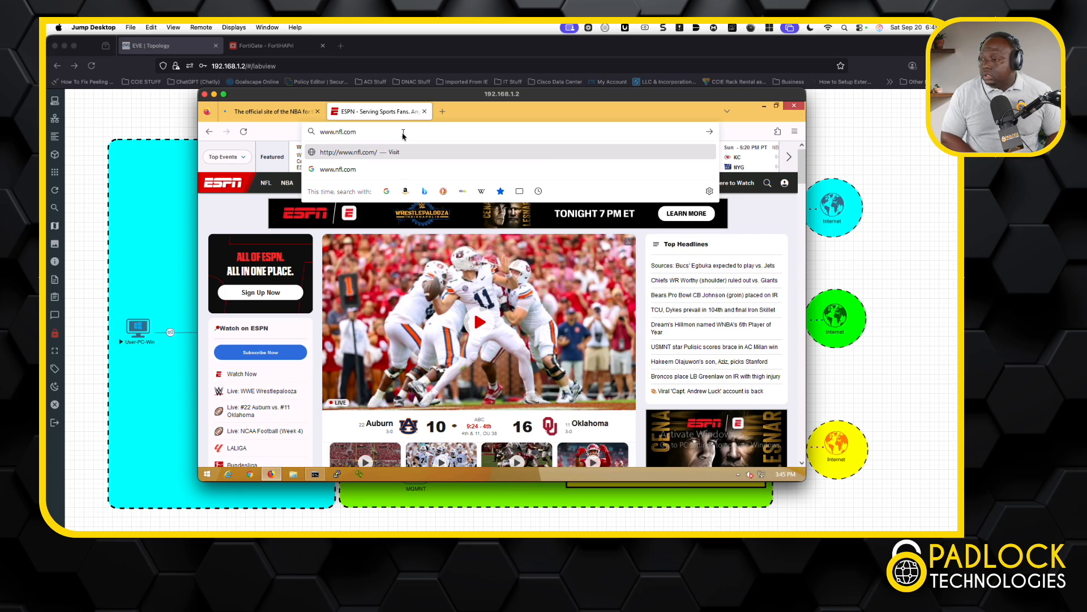
pyautogui.press('Return')
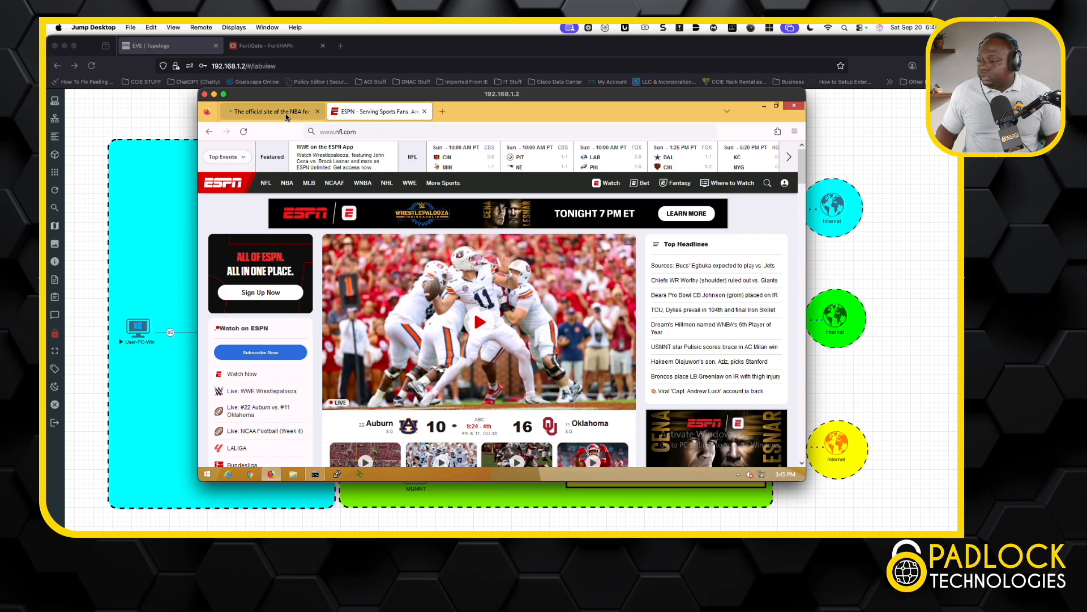
# Reload nfl.com, flip between the NBA and NFL tabs, and move the remote window aside.
pyautogui.click(278, 113)
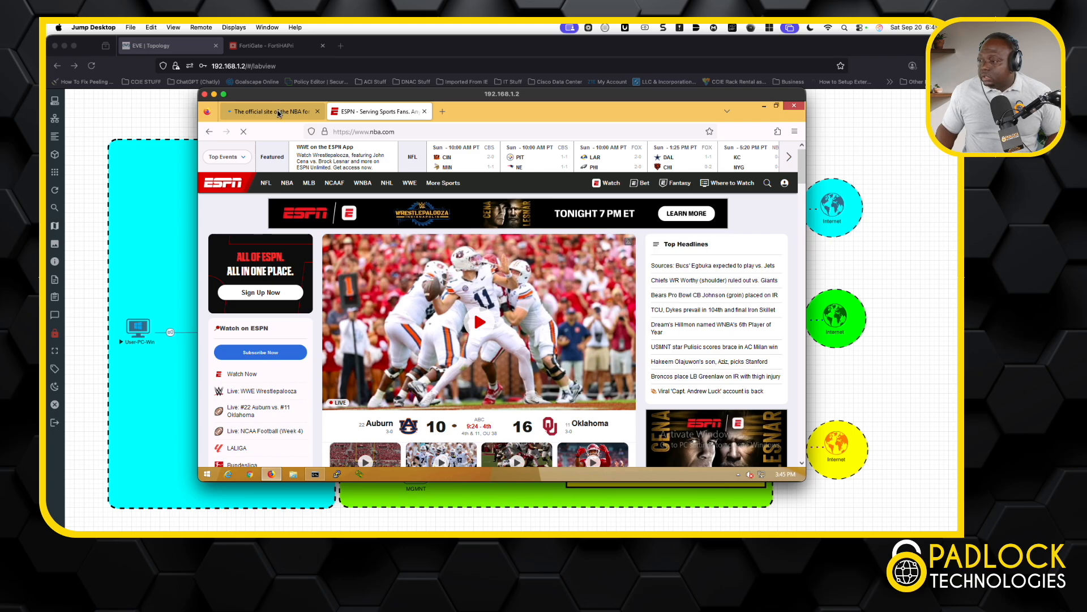
pyautogui.click(380, 116)
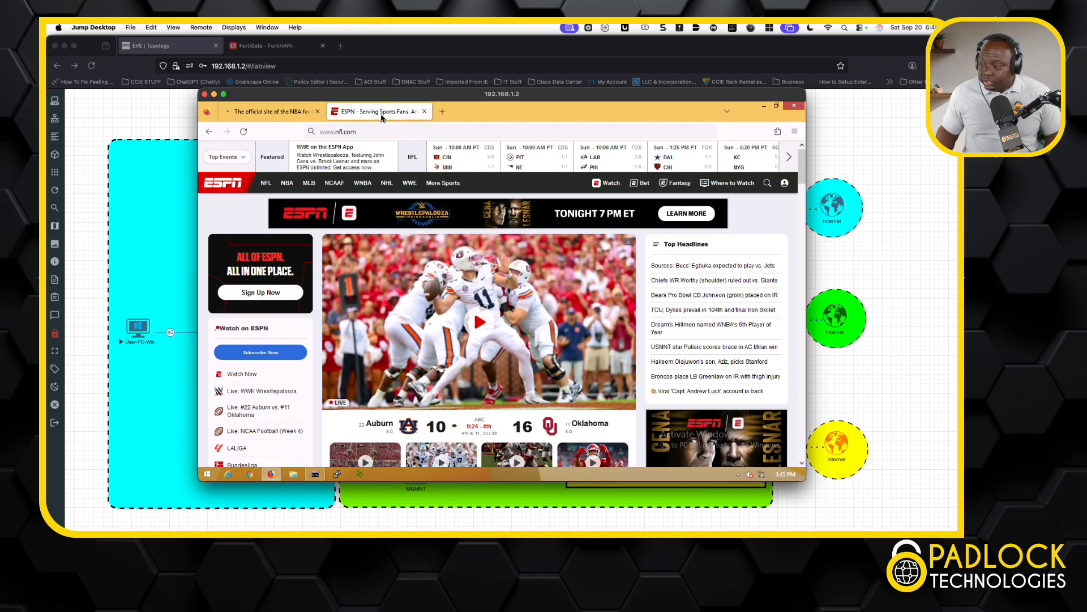
pyautogui.press('Return')
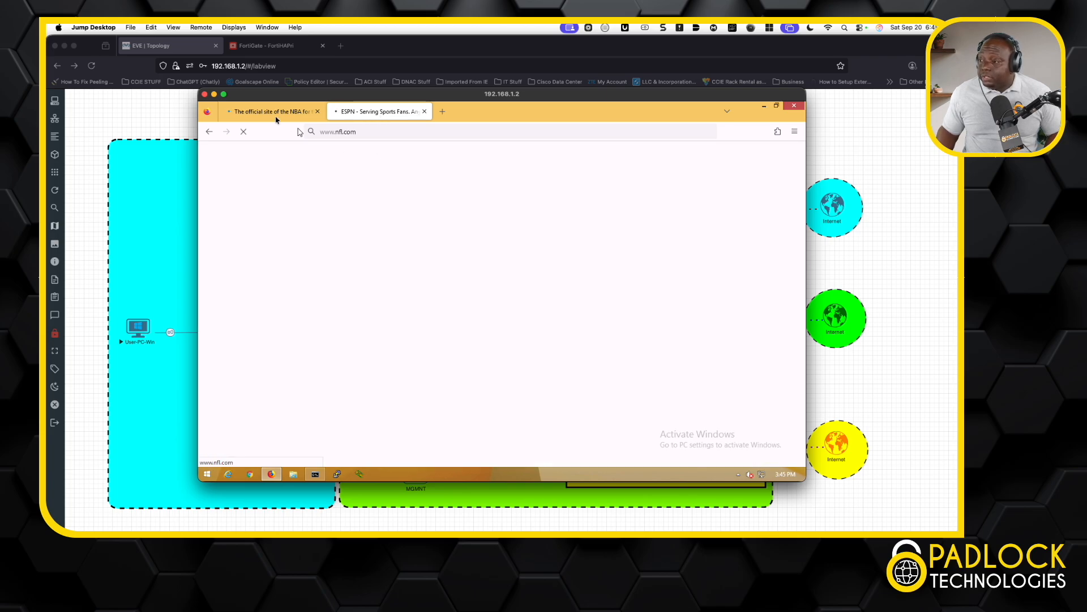
pyautogui.click(276, 115)
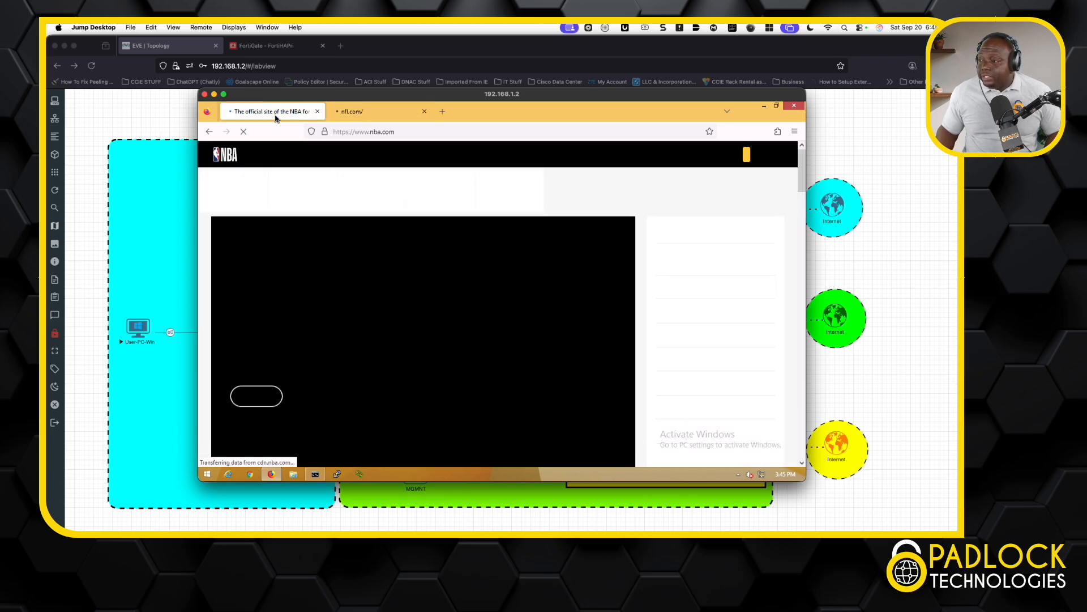
pyautogui.click(377, 115)
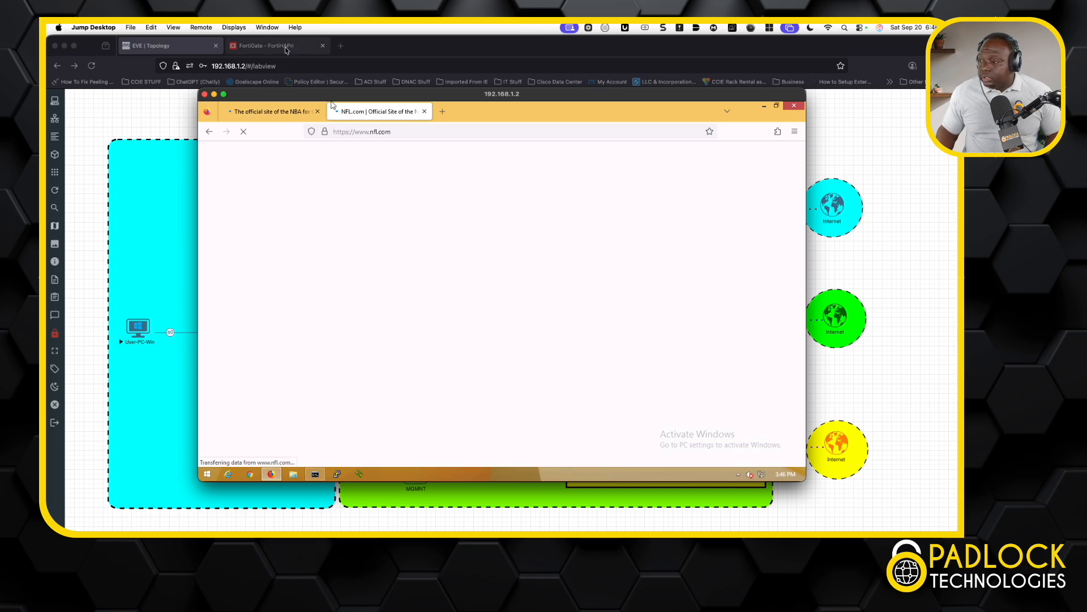
pyautogui.moveTo(335, 96); pyautogui.dragTo(11, 216)
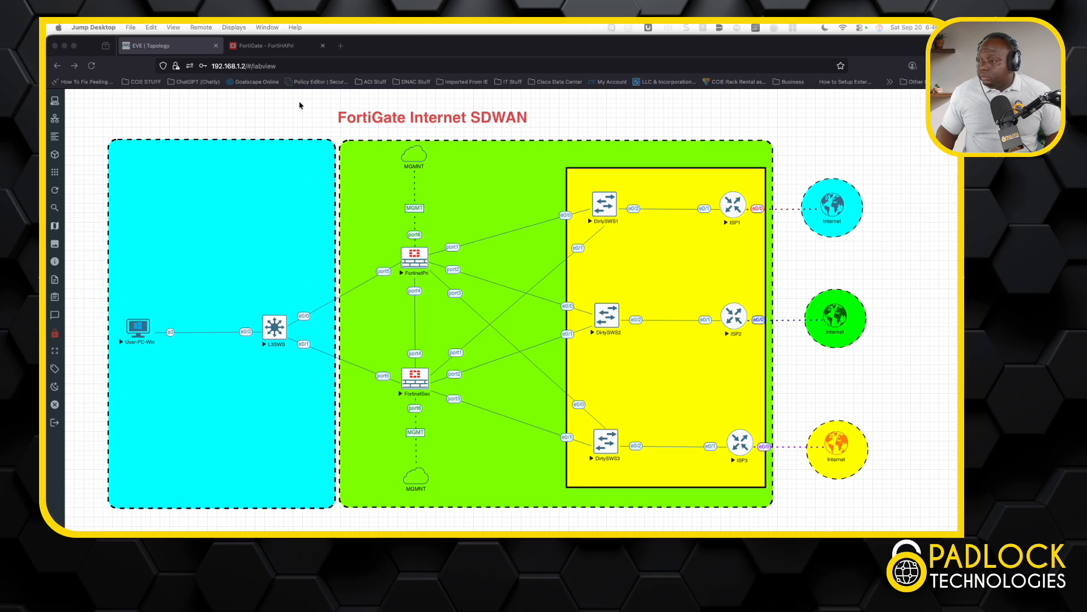
# Open the Forward Traffic log under Log & Report in FortiGate.
pyautogui.click(278, 47)
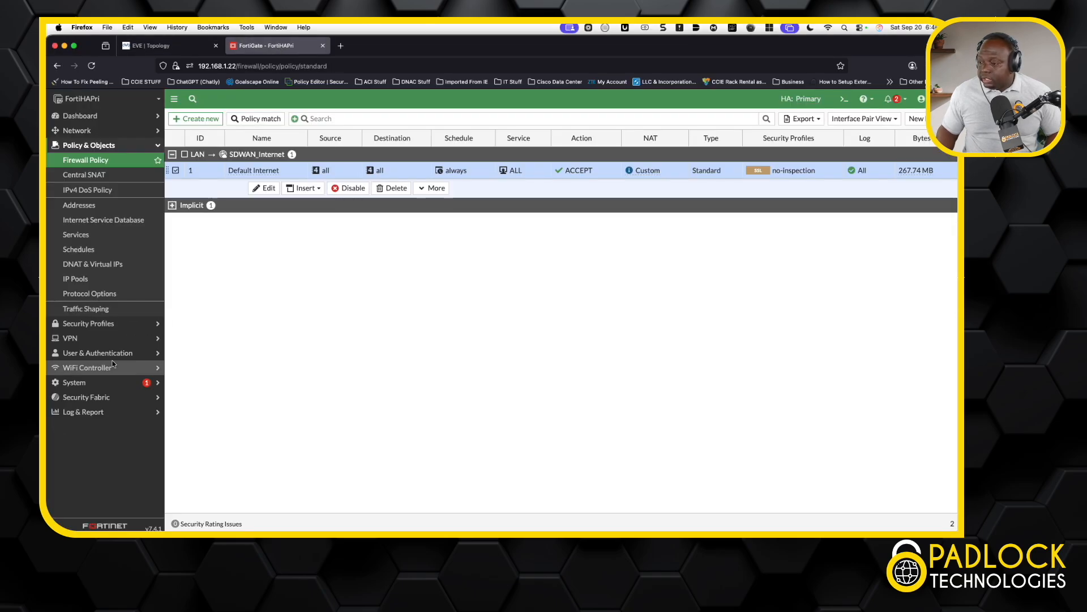
pyautogui.click(85, 412)
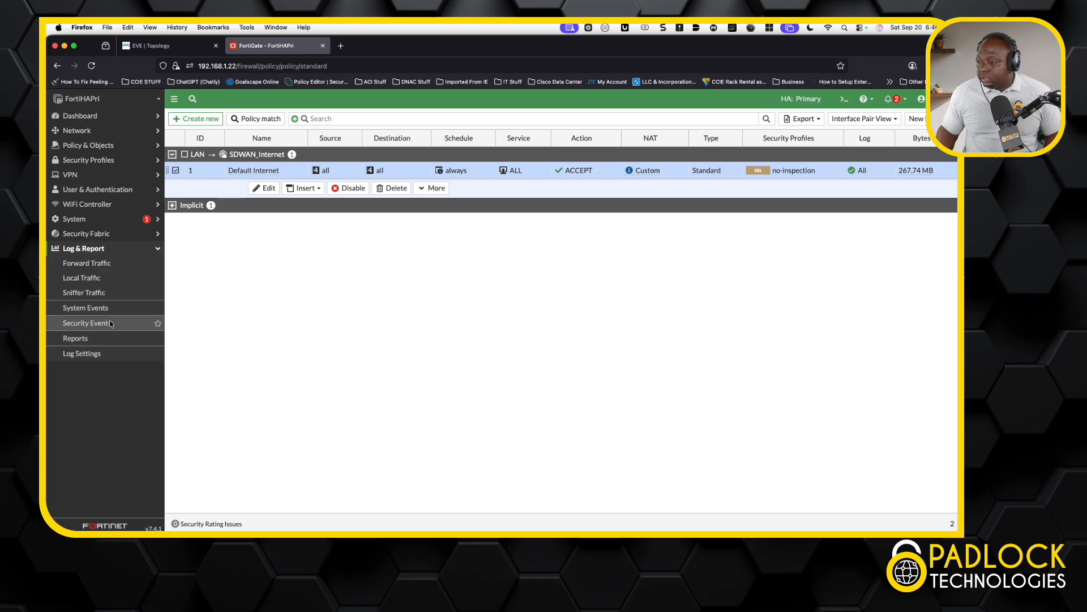
pyautogui.click(106, 265)
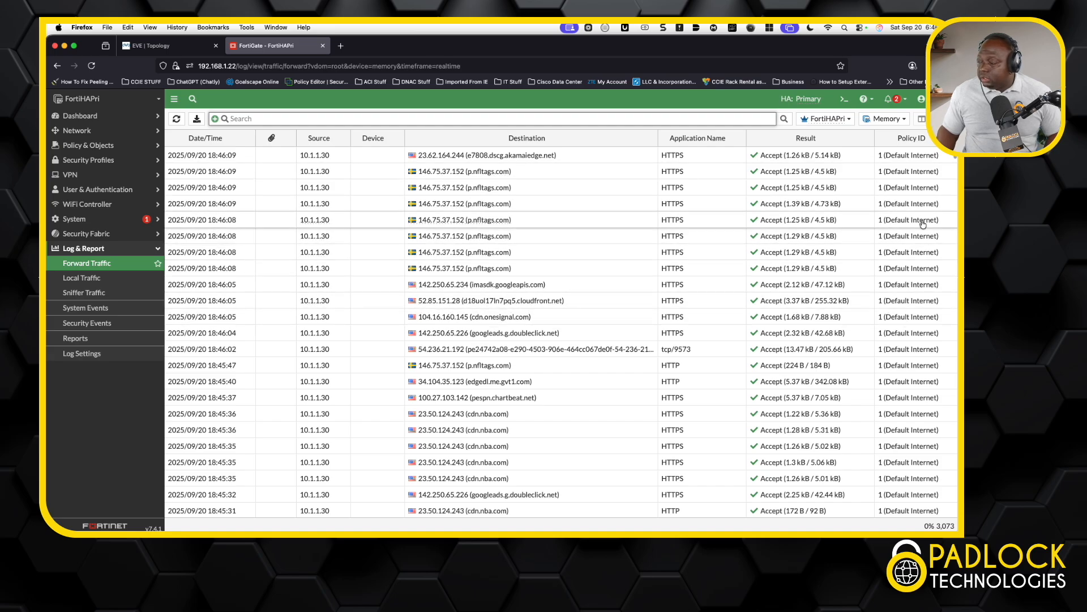
# Add the Destination Interface column to the Forward Traffic log table.
pyautogui.rightClick(938, 139)
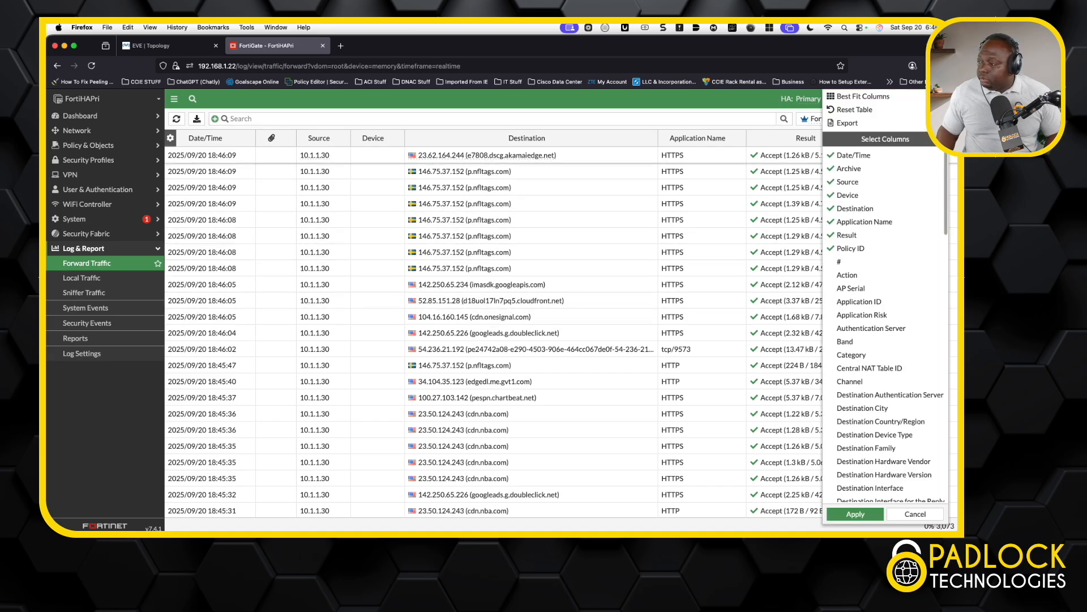
pyautogui.scroll(-1, 909, 290)
pyautogui.scroll(-3, 909, 290)
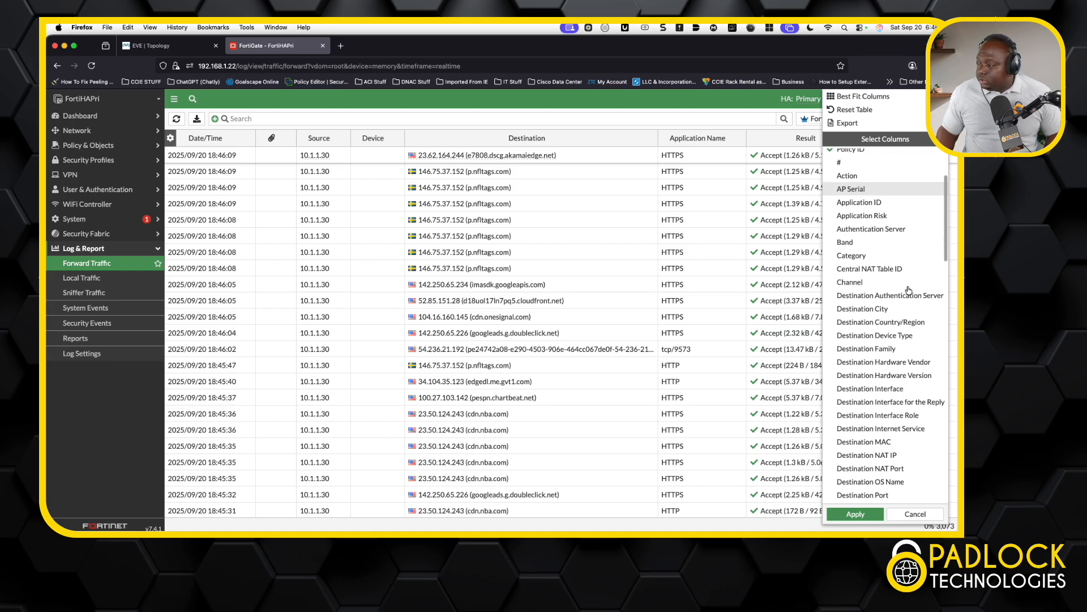
pyautogui.click(892, 381)
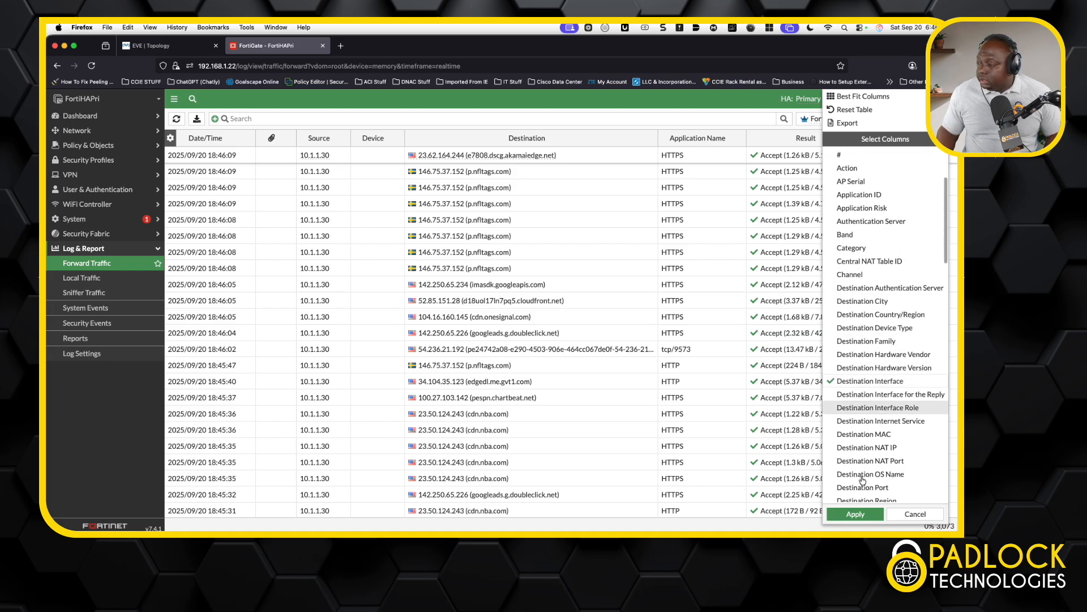
pyautogui.click(855, 514)
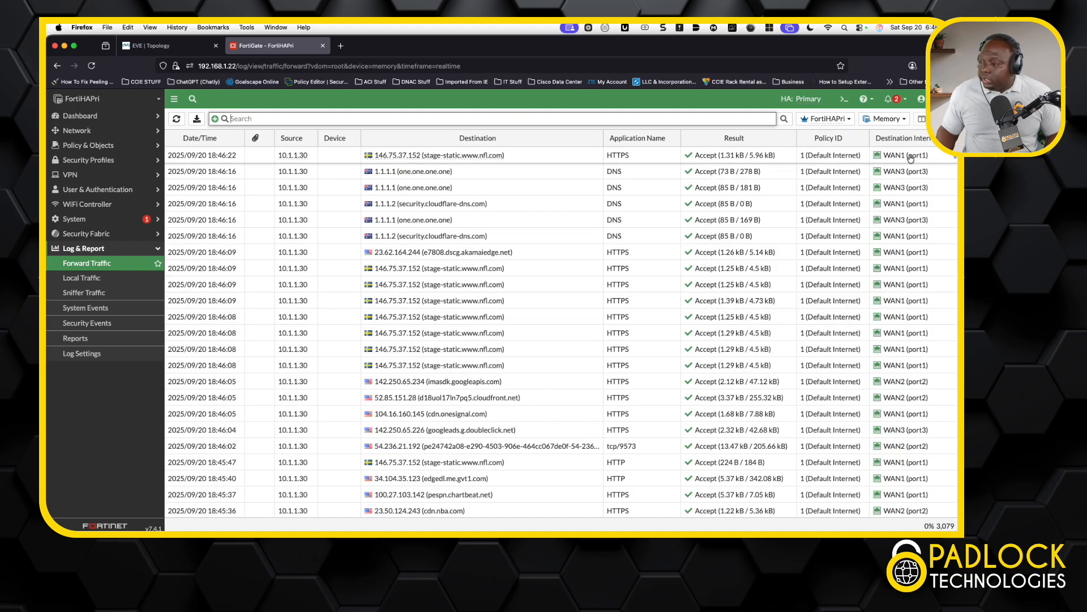
# Check the WAN destination interfaces, then bring the remote Windows browser back into view.
pyautogui.moveTo(910, 160)
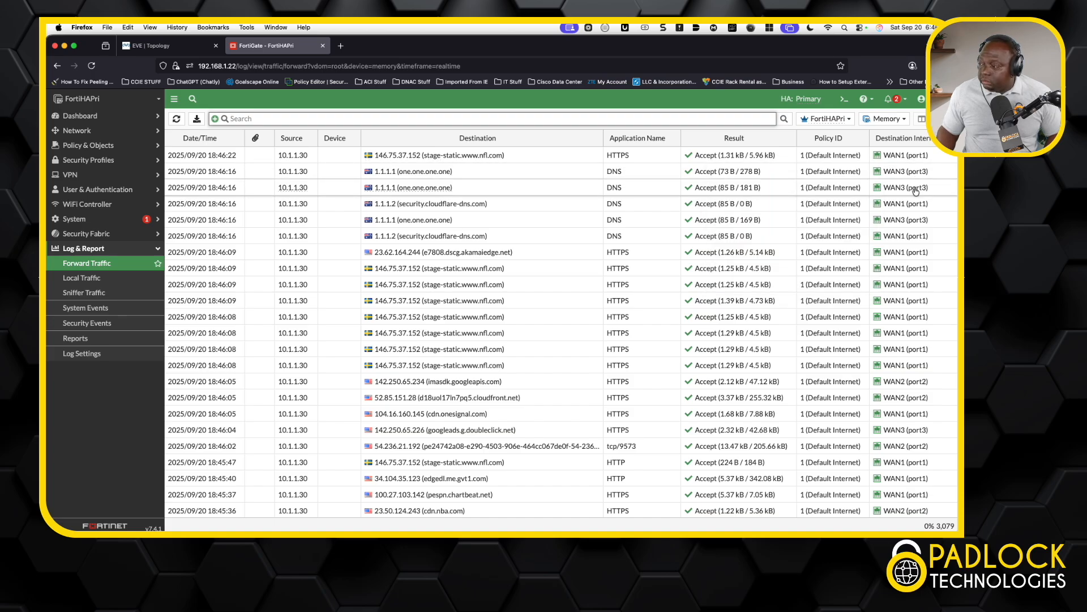
pyautogui.moveTo(915, 192)
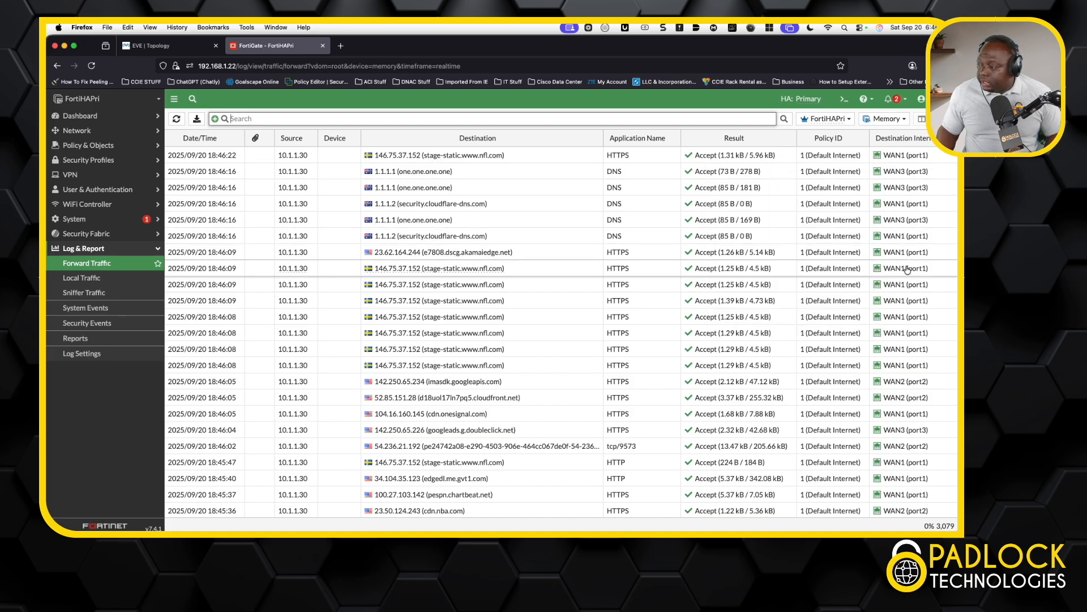
pyautogui.moveTo(898, 384)
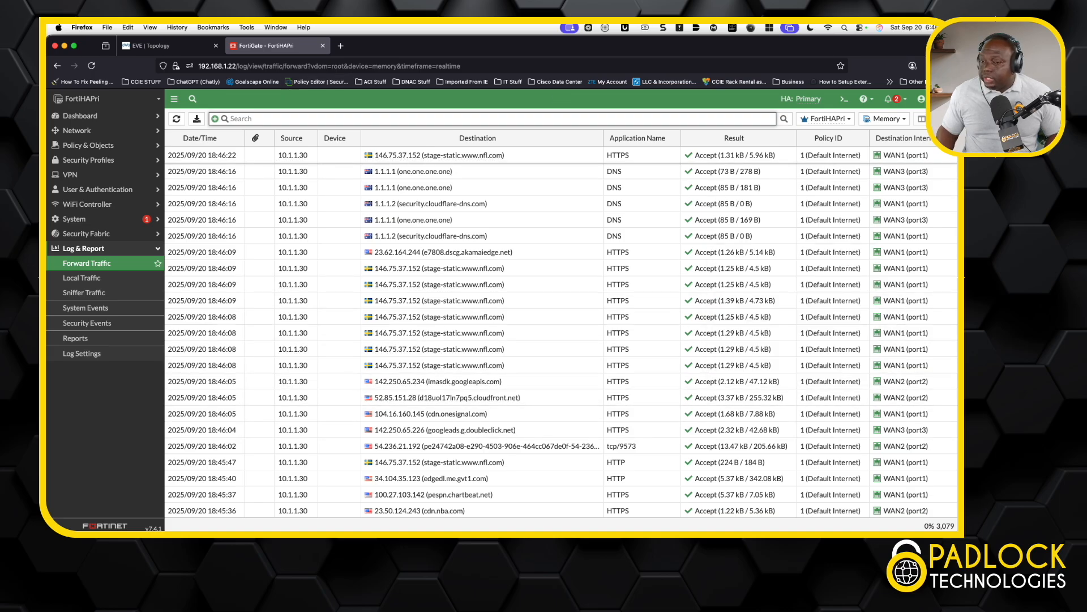
pyautogui.moveTo(47, 232); pyautogui.dragTo(522, 98)
# Reload the NBA and NFL sites, close the remote session, and return to the topology.
pyautogui.click(317, 109)
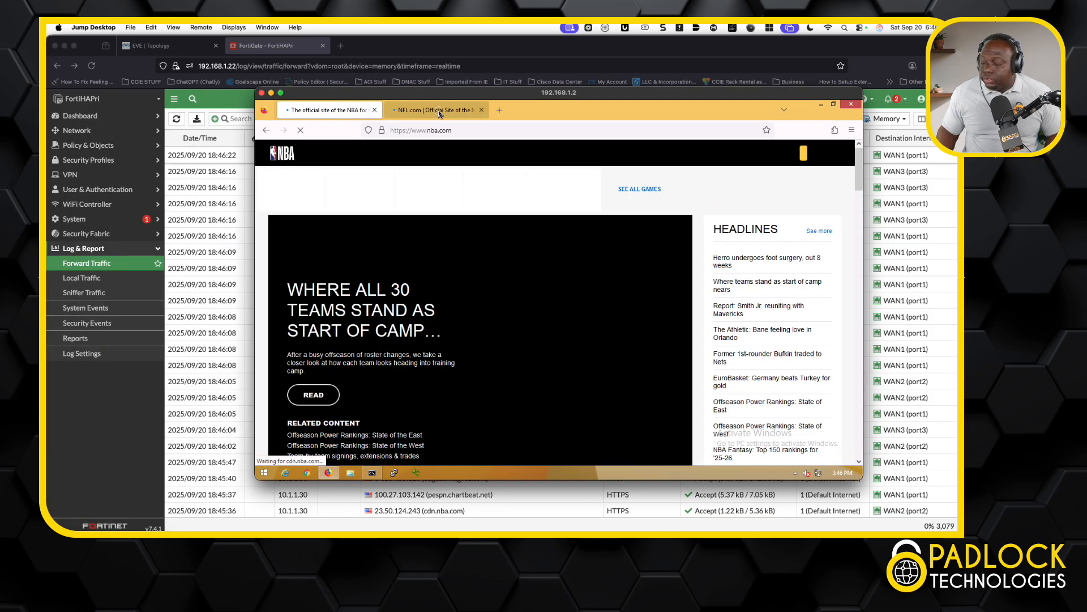
pyautogui.click(440, 113)
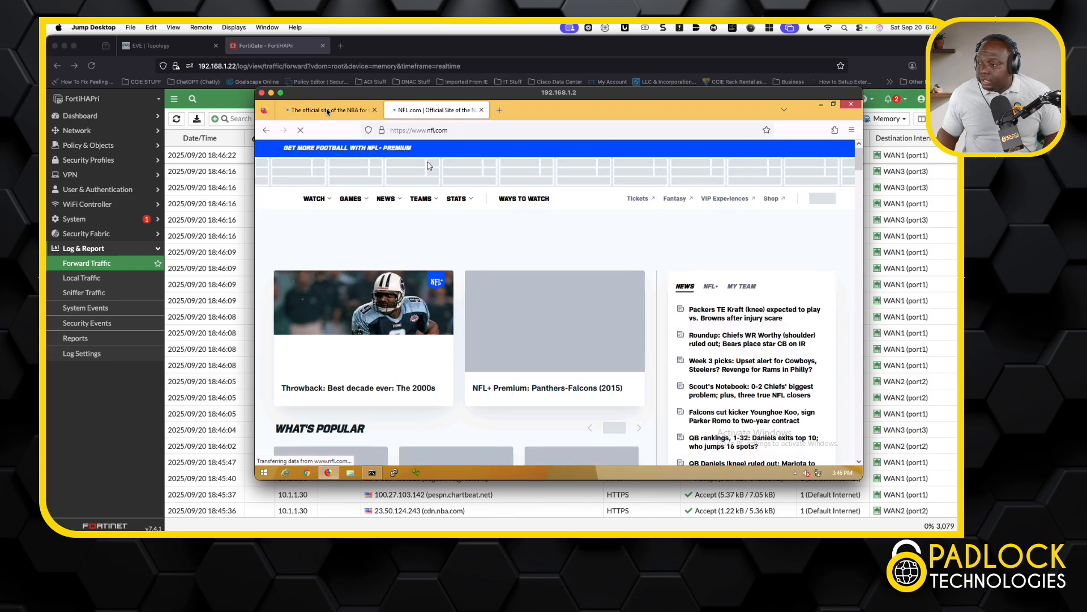
pyautogui.click(262, 93)
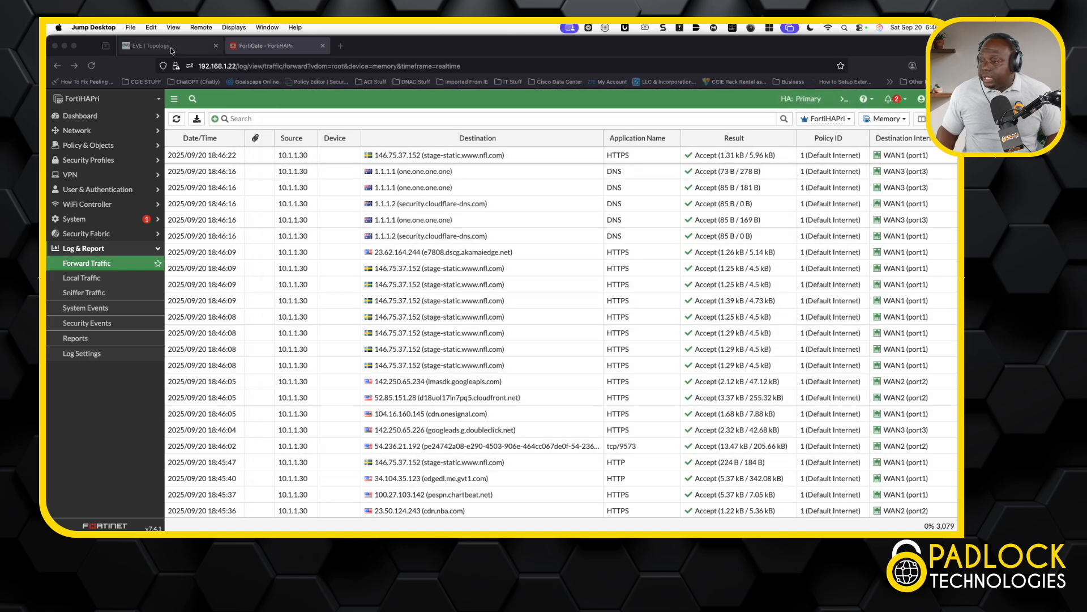
pyautogui.click(161, 46)
# Open telnet consoles to ISP1, ISP2 and ISP3, attempting privileged mode on ISP1.
pyautogui.click(731, 206)
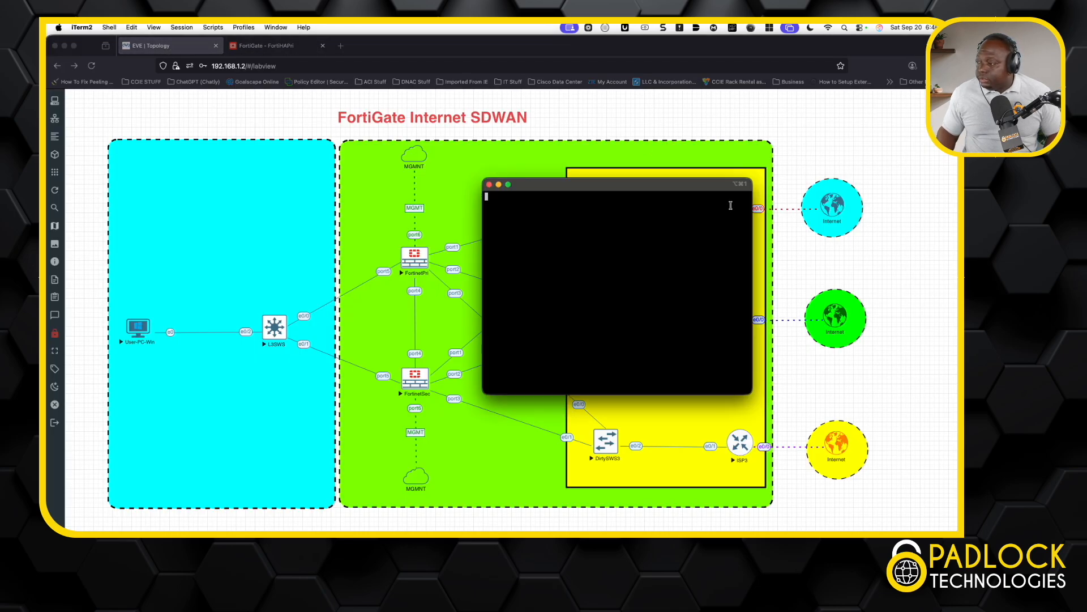
pyautogui.click(737, 320)
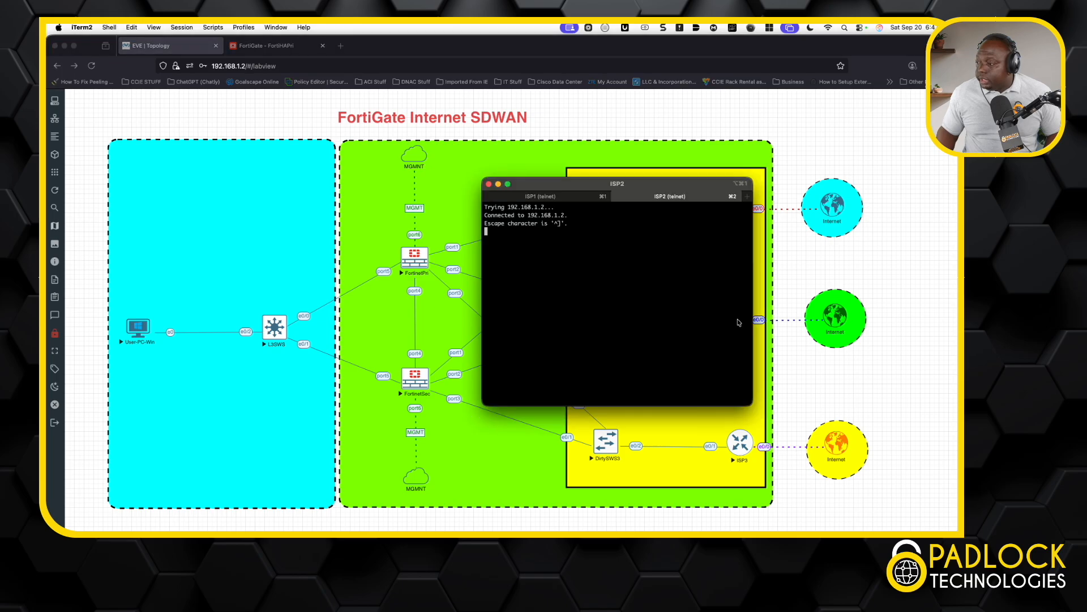
pyautogui.click(743, 433)
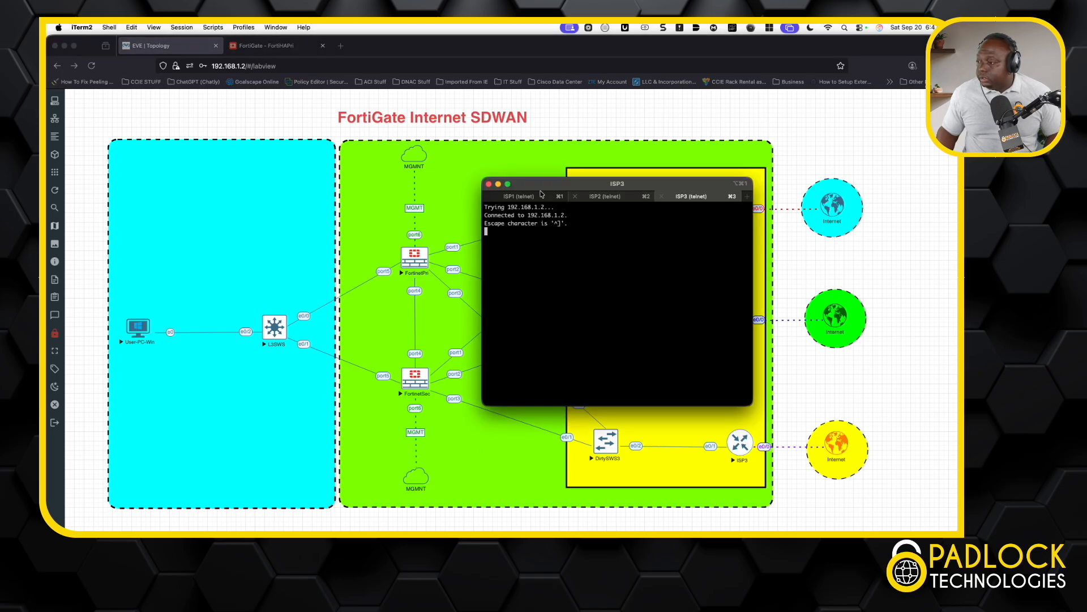
pyautogui.click(519, 195)
pyautogui.press('Return')
pyautogui.press('Return')
pyautogui.write('em')
pyautogui.press('Return')
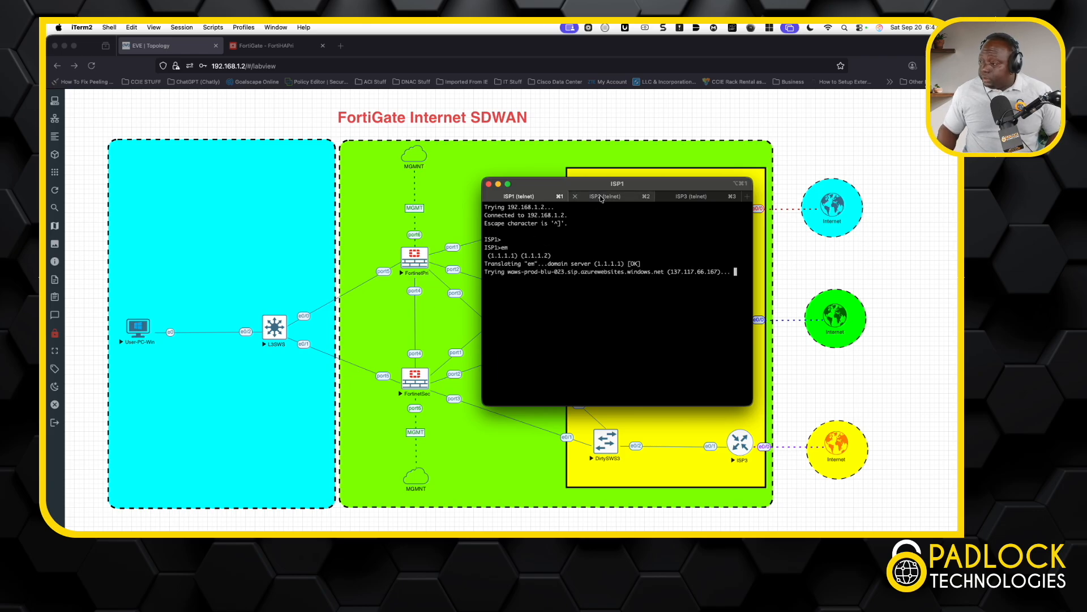
# On ISP2, enter 'en' and run 'show ip nat translations' to list its full NAT table.
pyautogui.click(629, 197)
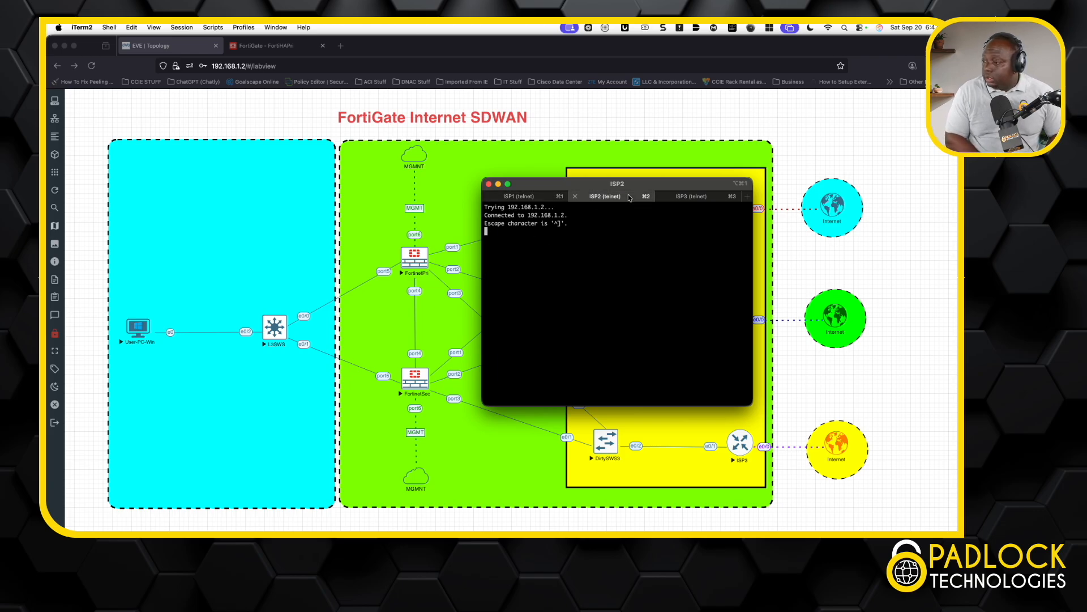
pyautogui.press('Return')
pyautogui.press('Return')
pyautogui.write('en')
pyautogui.press('Return')
pyautogui.write('sh ip')
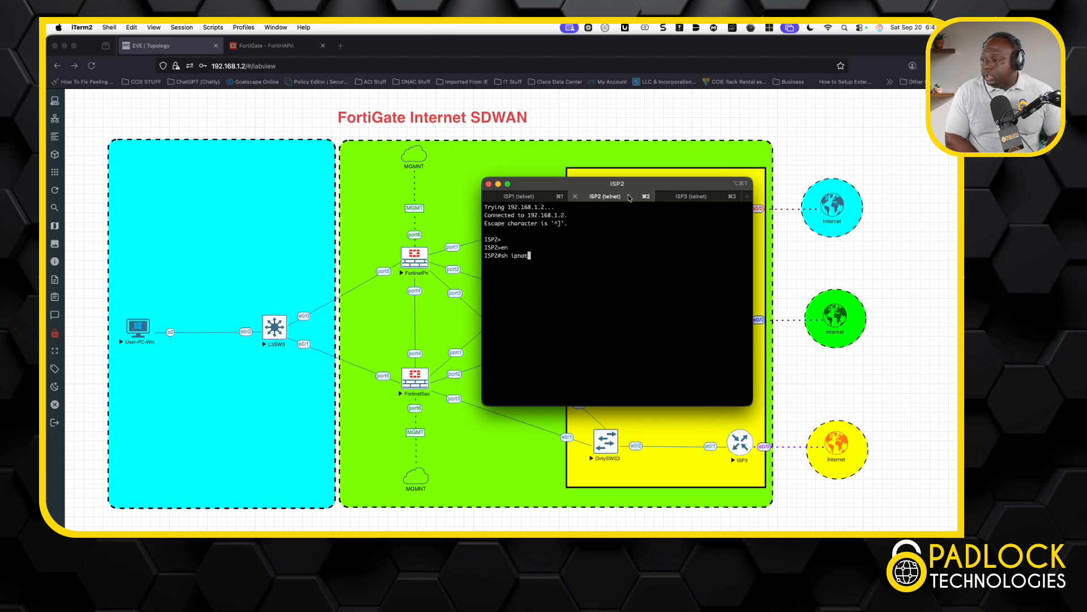
pyautogui.write(' nat r')
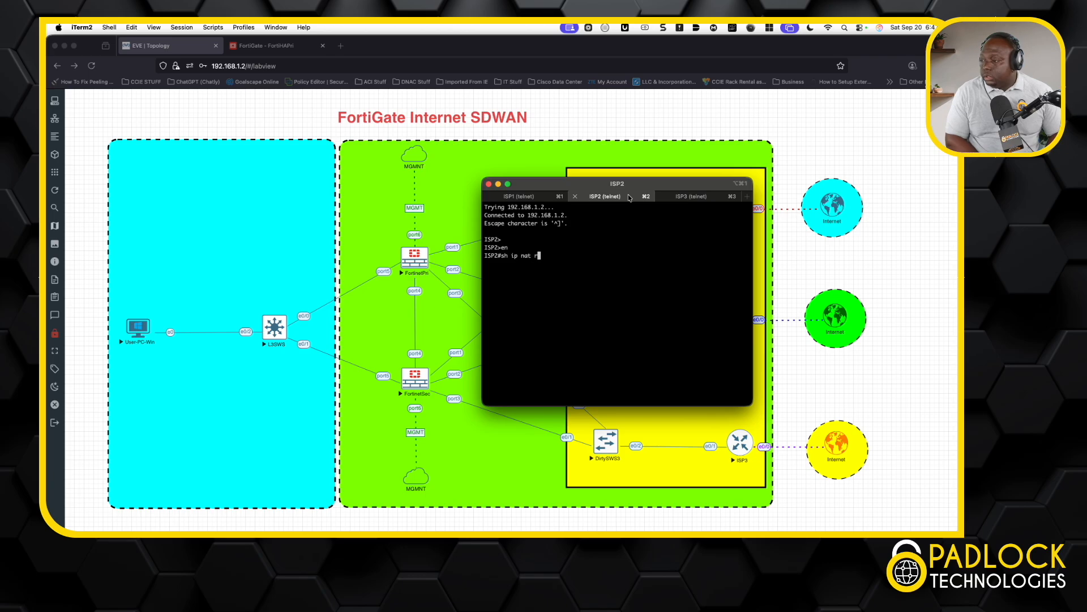
pyautogui.write('ra')
pyautogui.press('Tab')
pyautogui.press('Return')
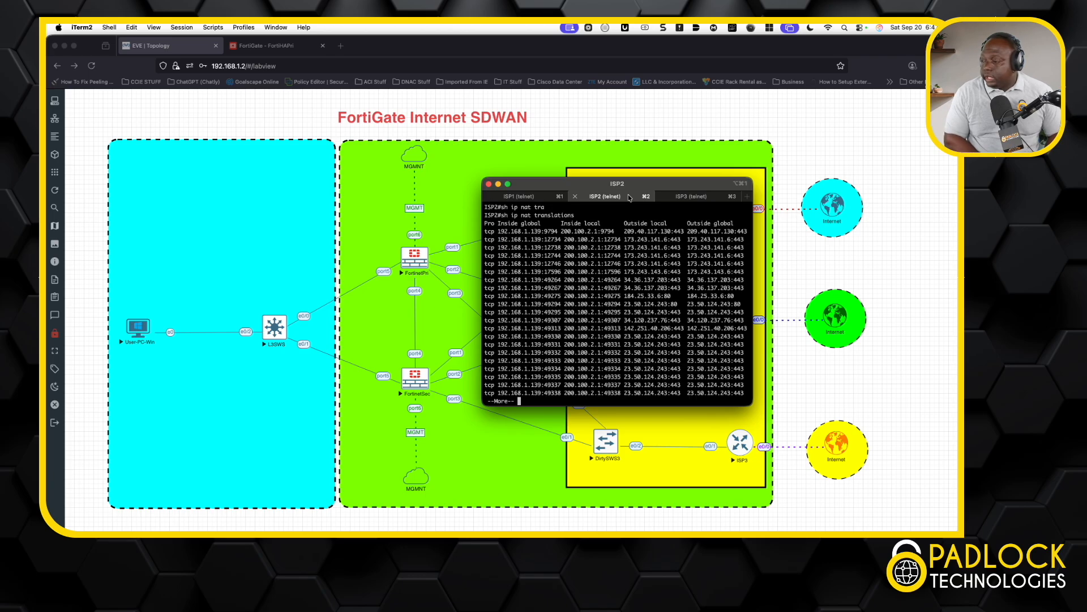
pyautogui.press('space')
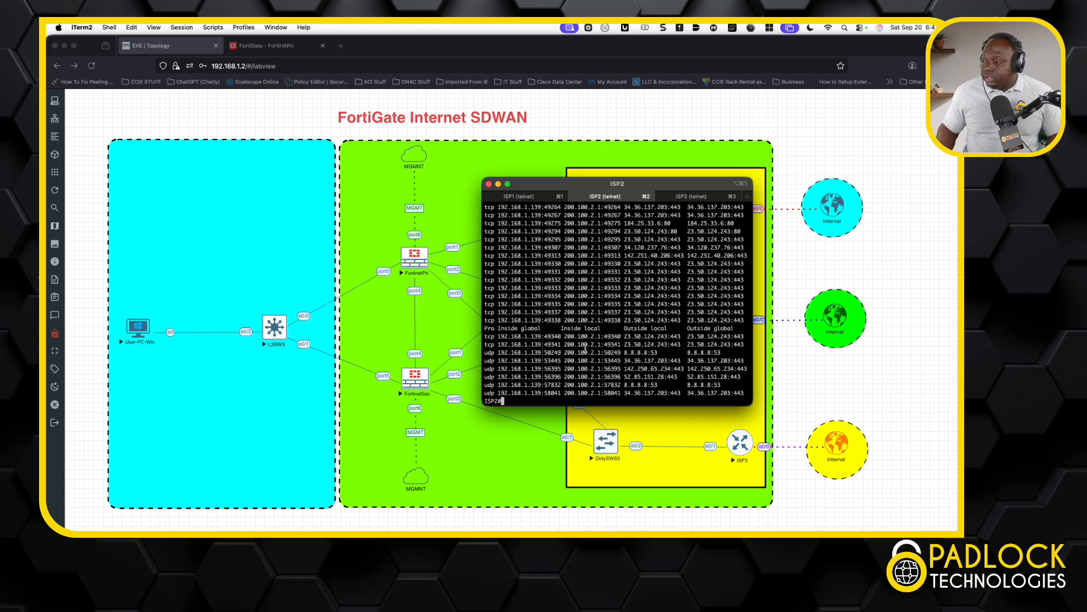
# On ISP3, enter 'en' and list 'show ip nat translations' showing 200.100.3.1 as 192.168.1.74.
pyautogui.click(696, 197)
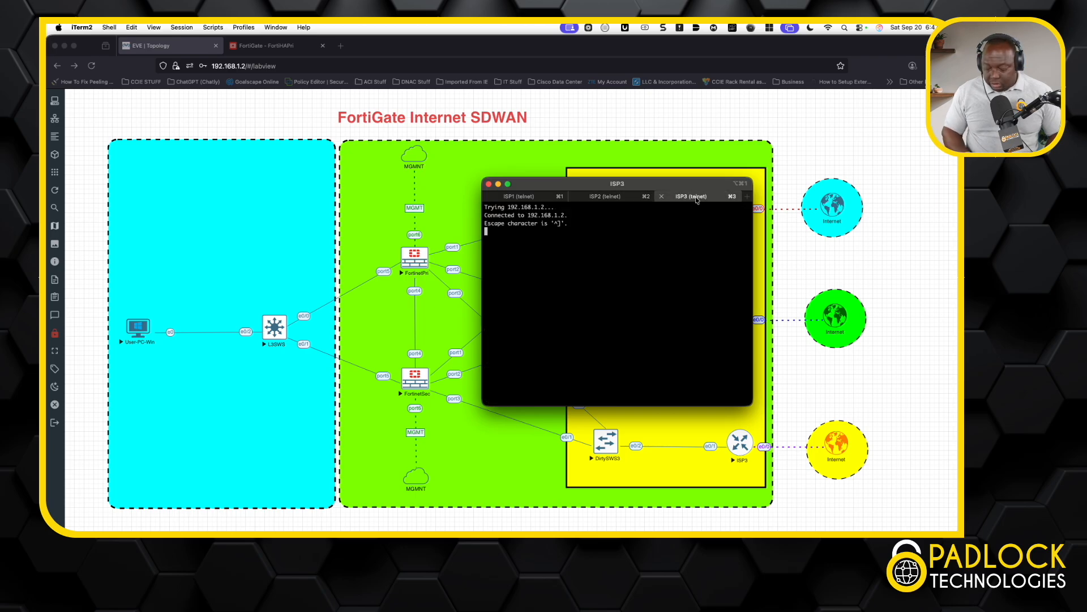
pyautogui.press('Return')
pyautogui.write('en')
pyautogui.press('Return')
pyautogui.write('sh ip nat tr')
pyautogui.press('Tab')
pyautogui.press('Return')
pyautogui.press('space')
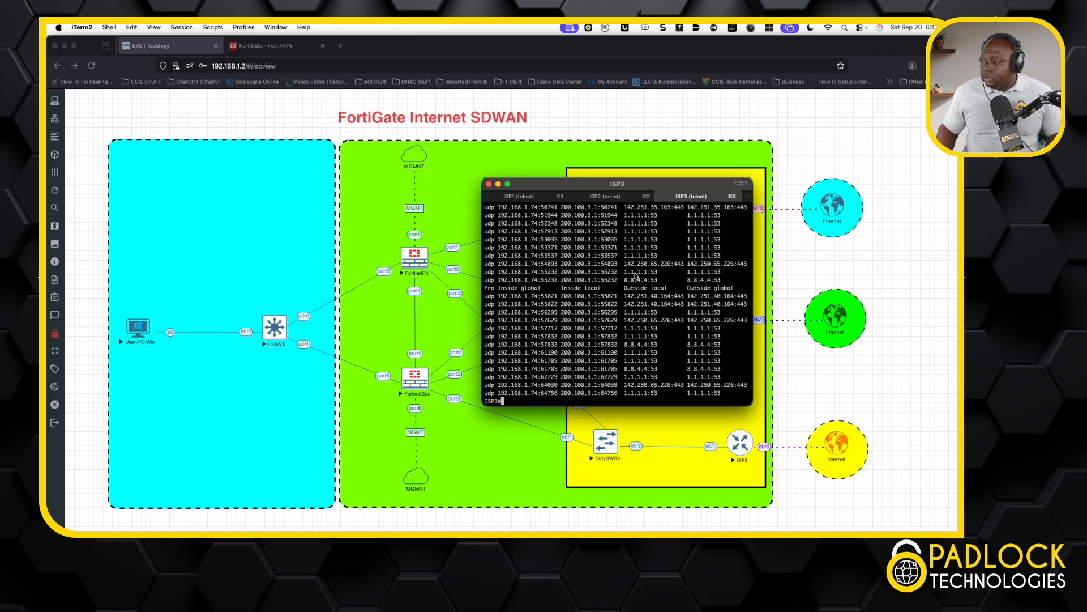
pyautogui.click(540, 198)
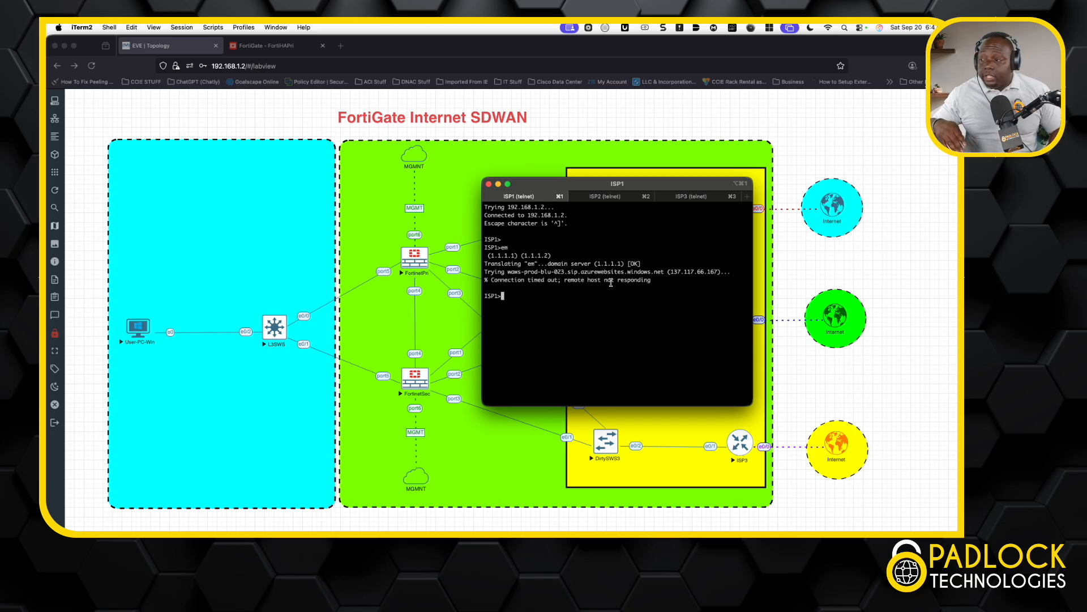
# On ISP1, enter 'en' and run 'show ip nat translations', mapping 200.100.1.1 to 192.168.1.33.
pyautogui.write('en')
pyautogui.press('Return')
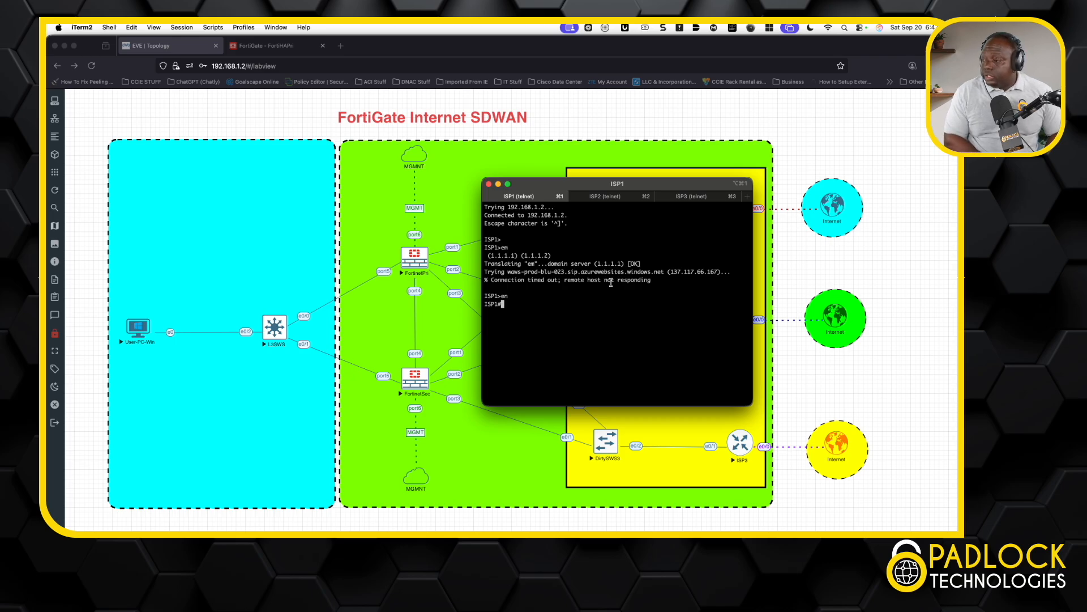
pyautogui.write('sh ip ')
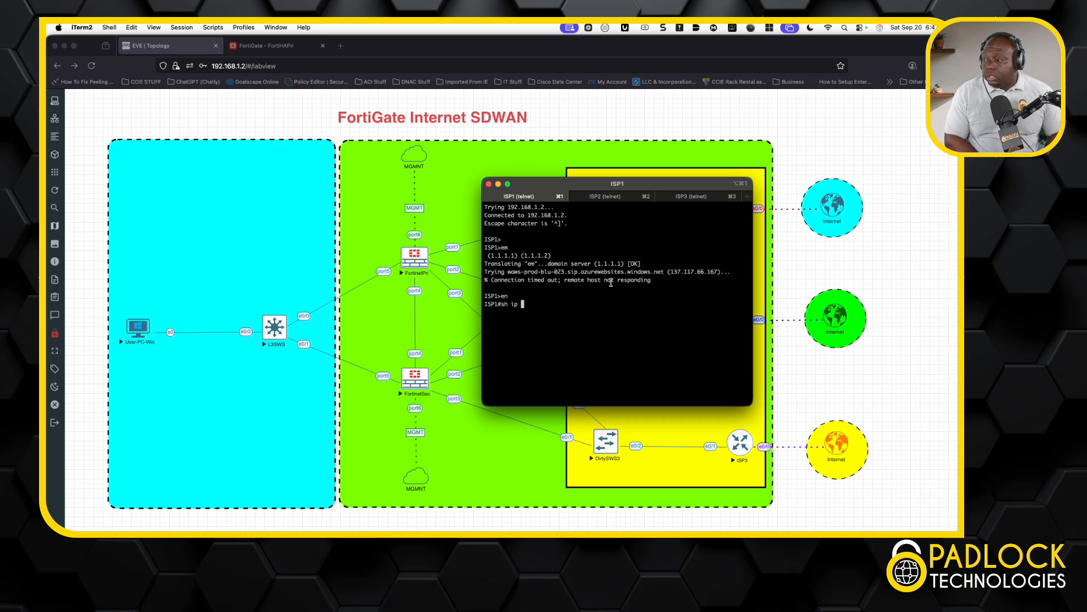
pyautogui.write('nat tra')
pyautogui.press('Tab')
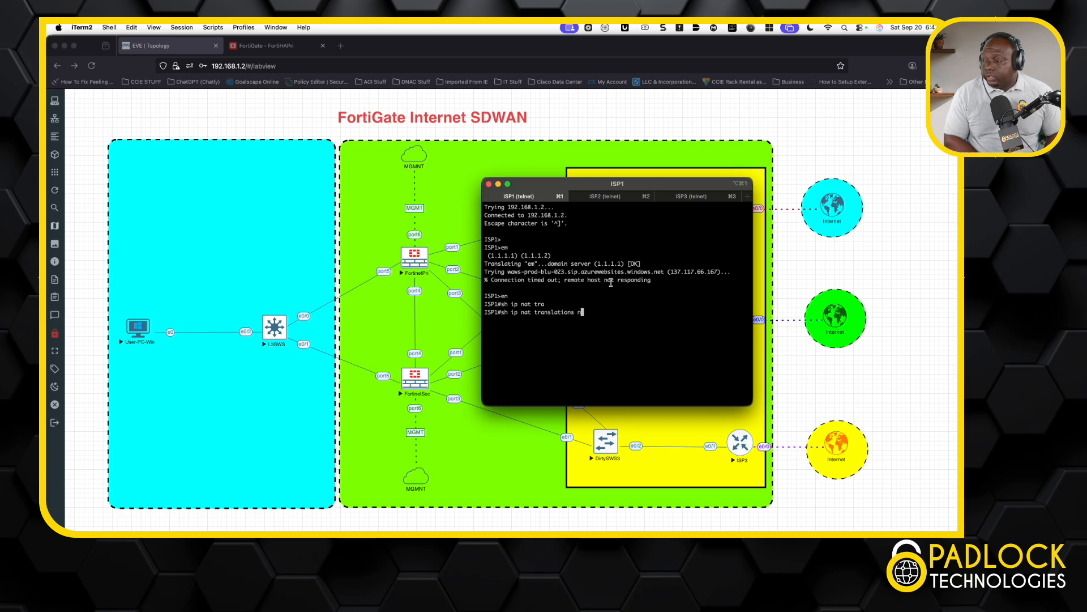
pyautogui.press('Return')
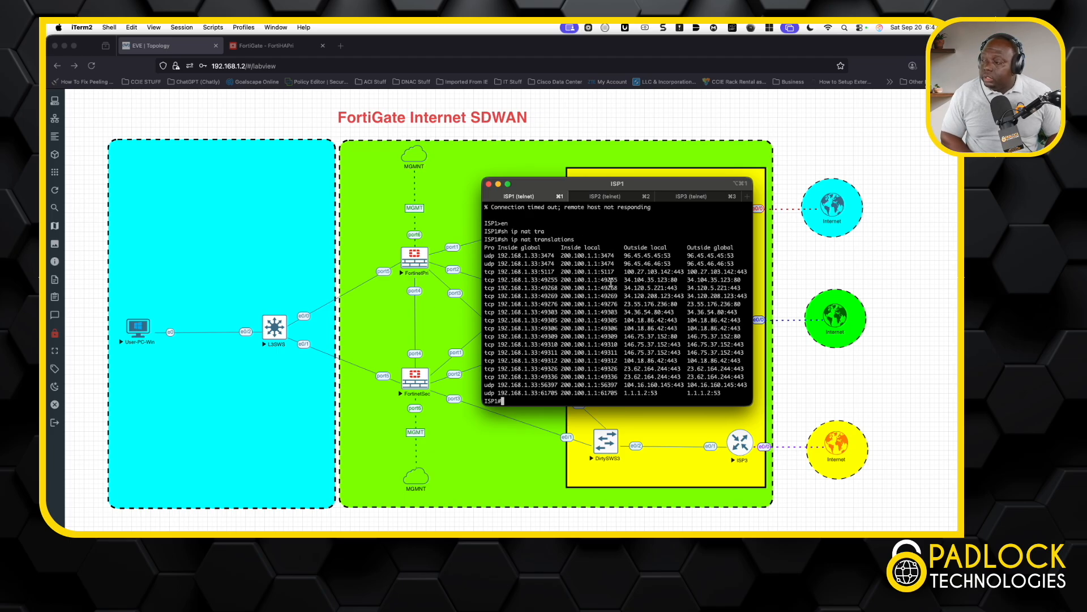